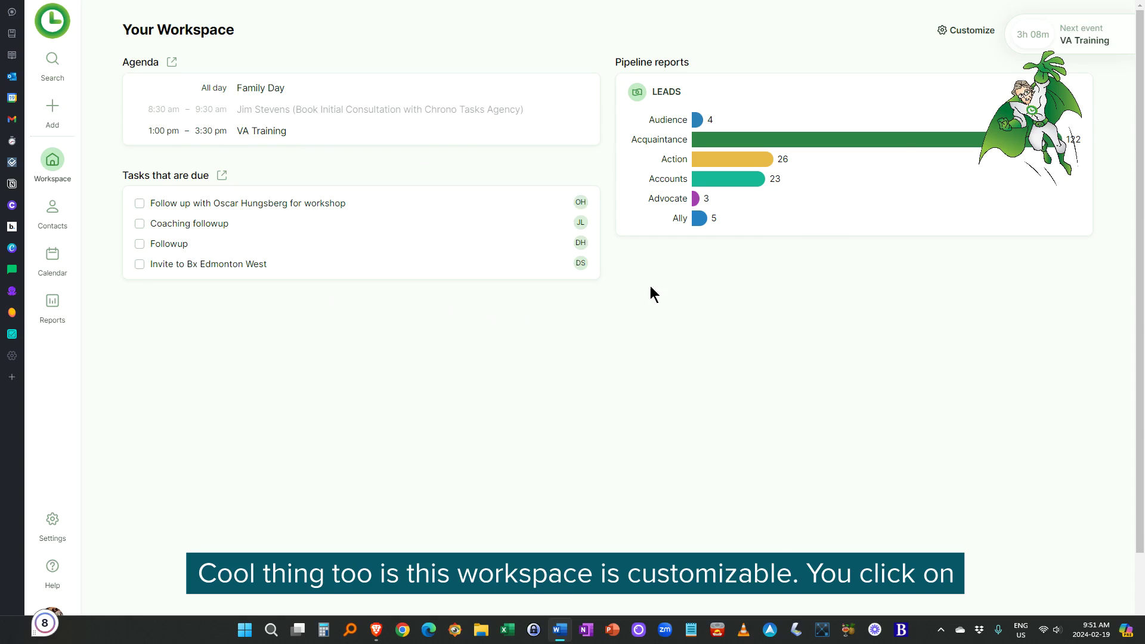
Step: Review the widget types that can be added to the workspace and leave customization without adding one
click(942, 33)
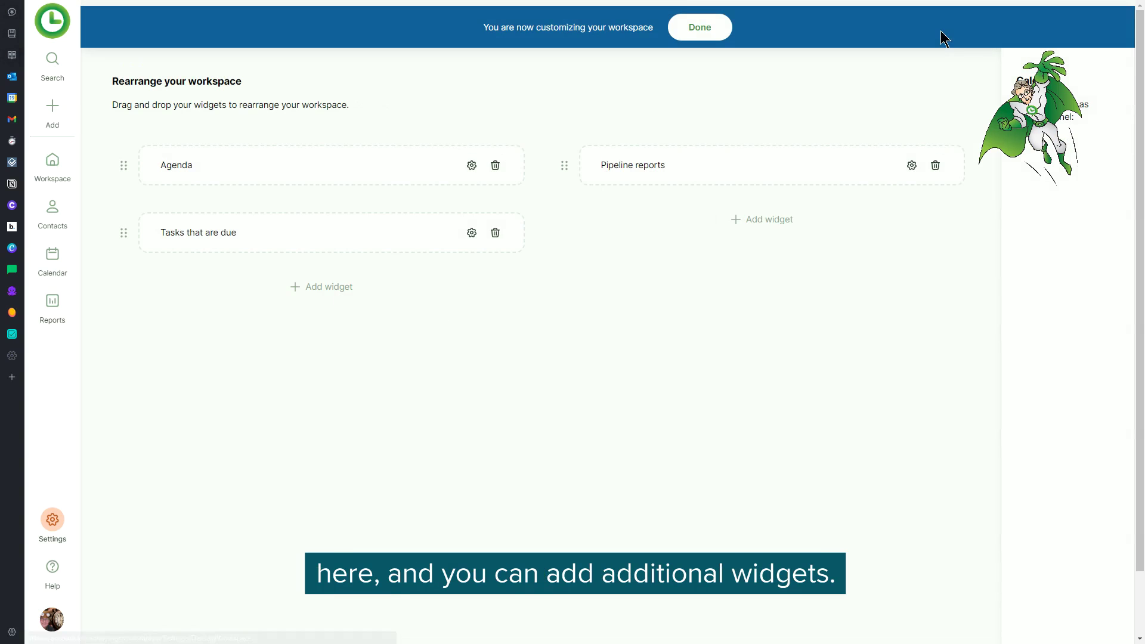
click(328, 292)
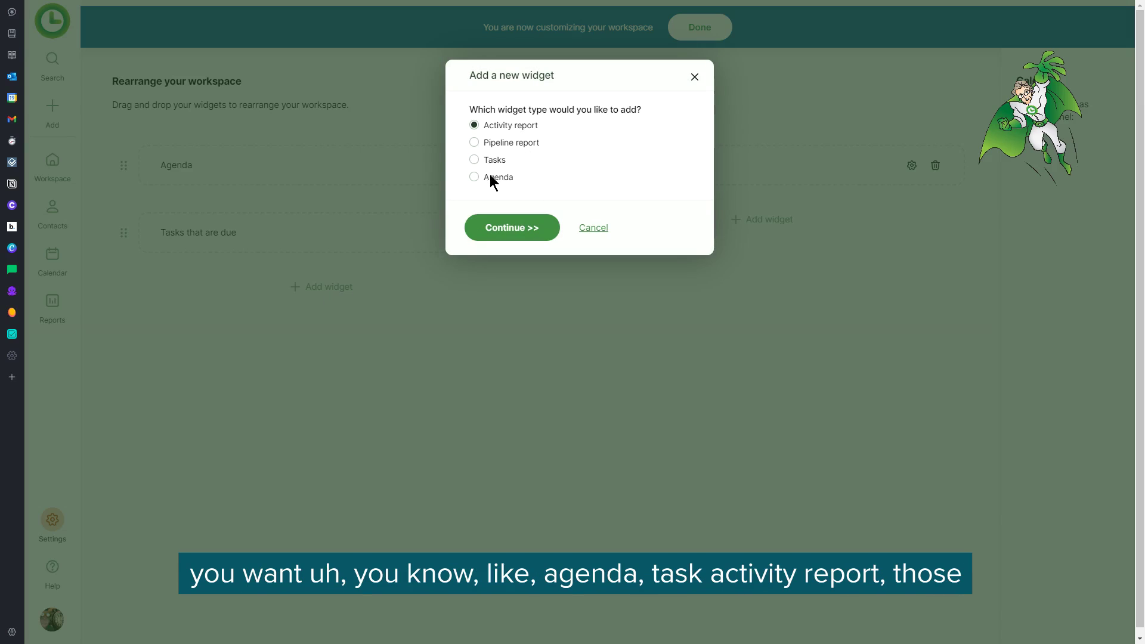
click(592, 229)
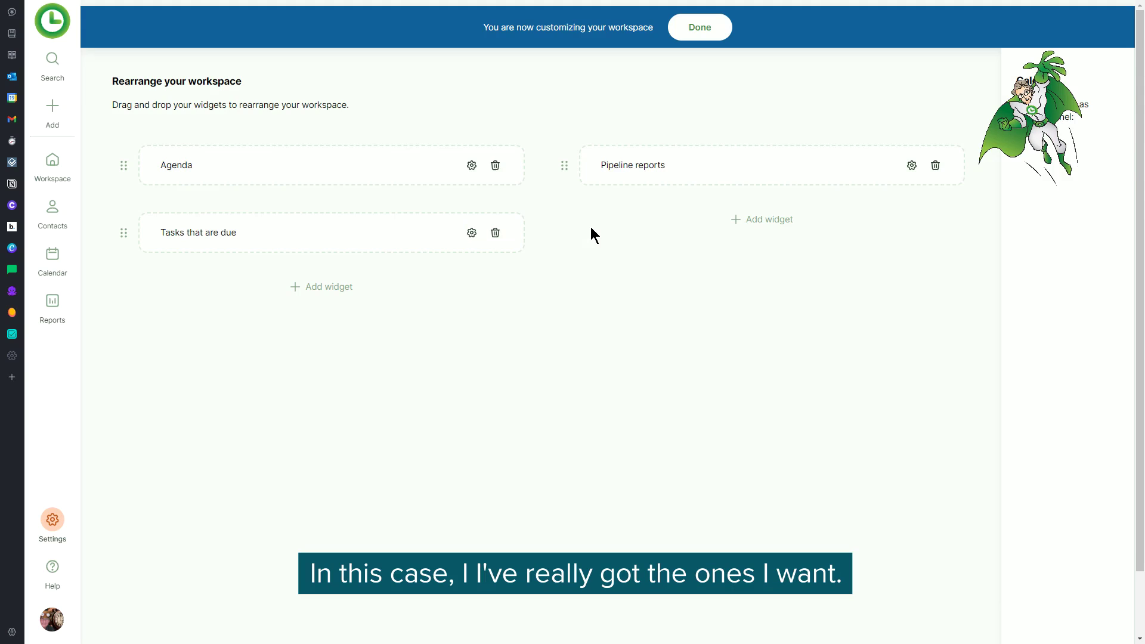
click(699, 27)
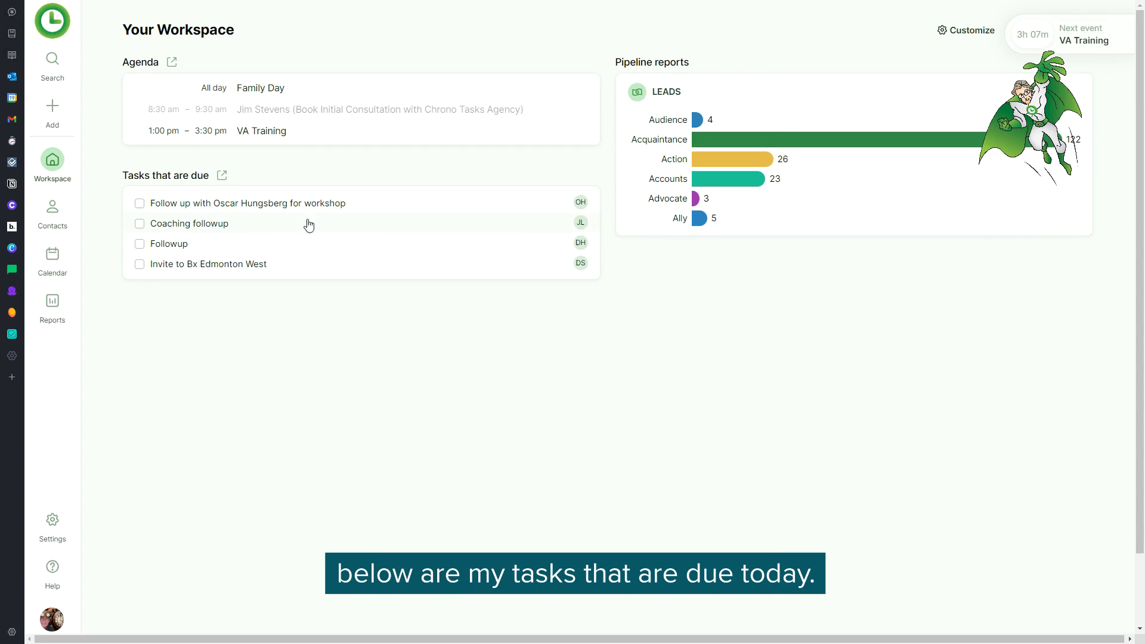
Step: Preview the contacts linked to the due tasks and look over the search and add-record options
mouse_move(582, 208)
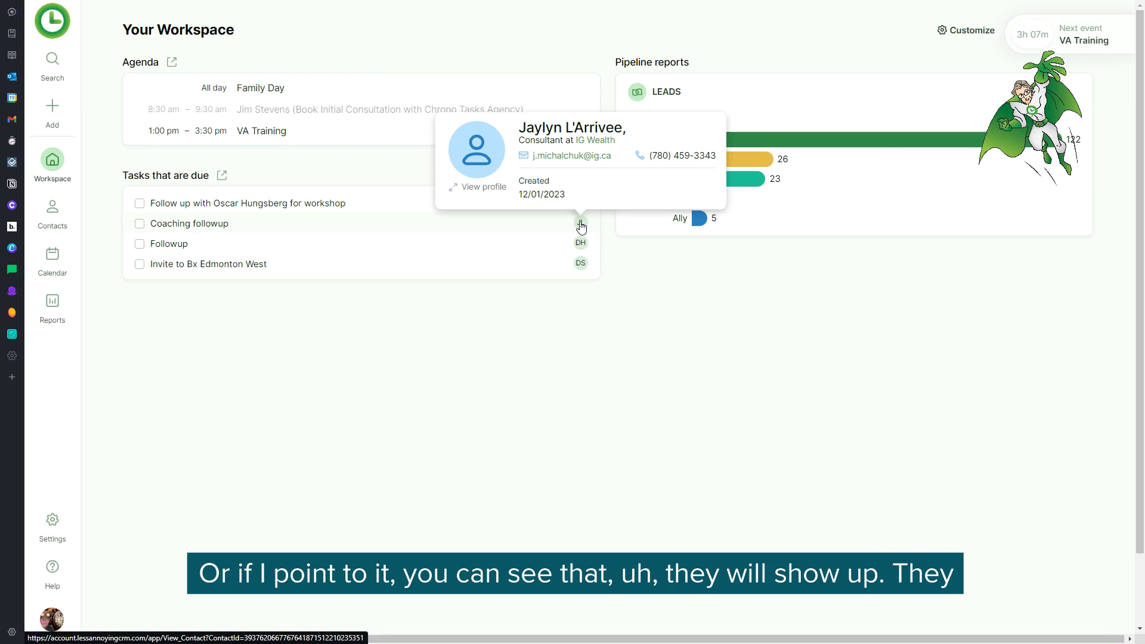
click(54, 105)
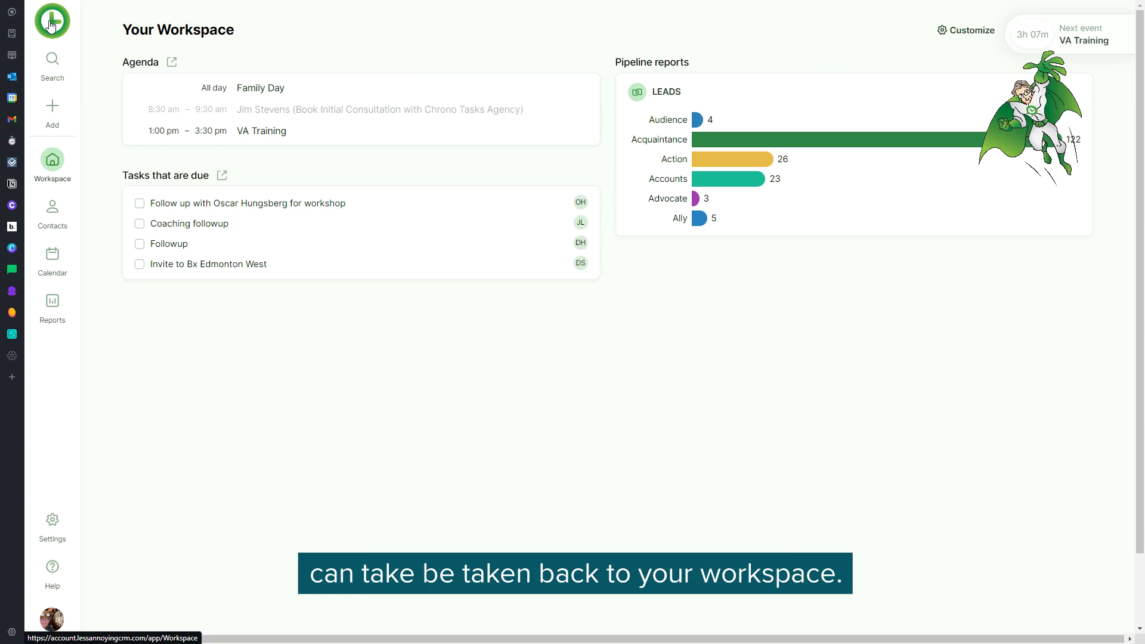
click(54, 64)
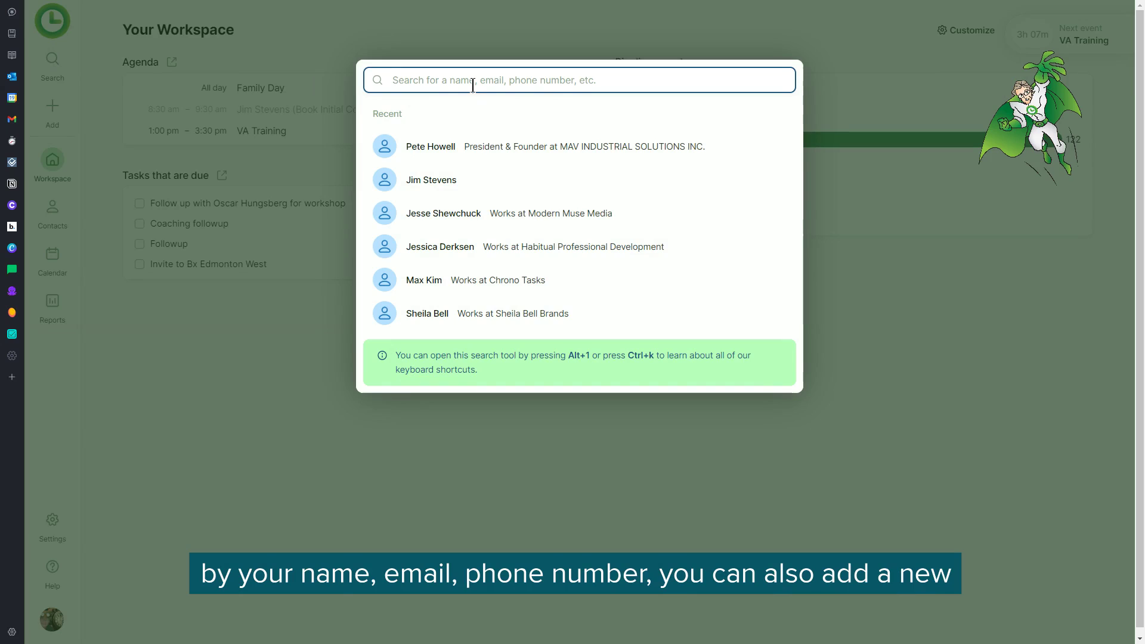
click(243, 354)
mouse_move(54, 130)
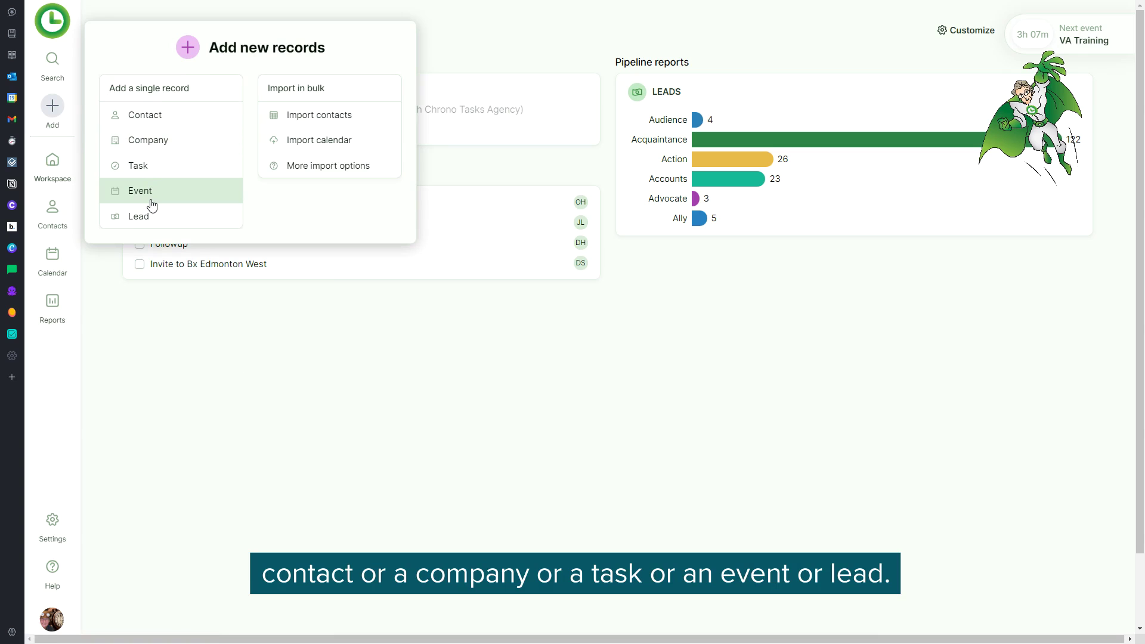
mouse_move(52, 165)
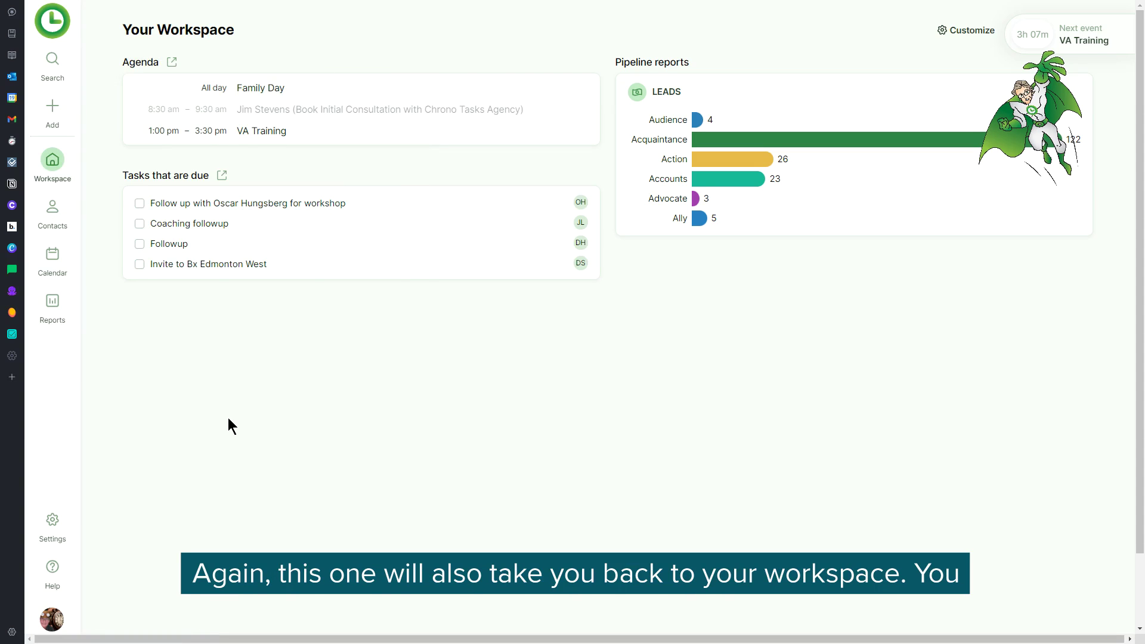
Step: Open the full list of contacts and companies and look over the recent contacts
mouse_move(52, 220)
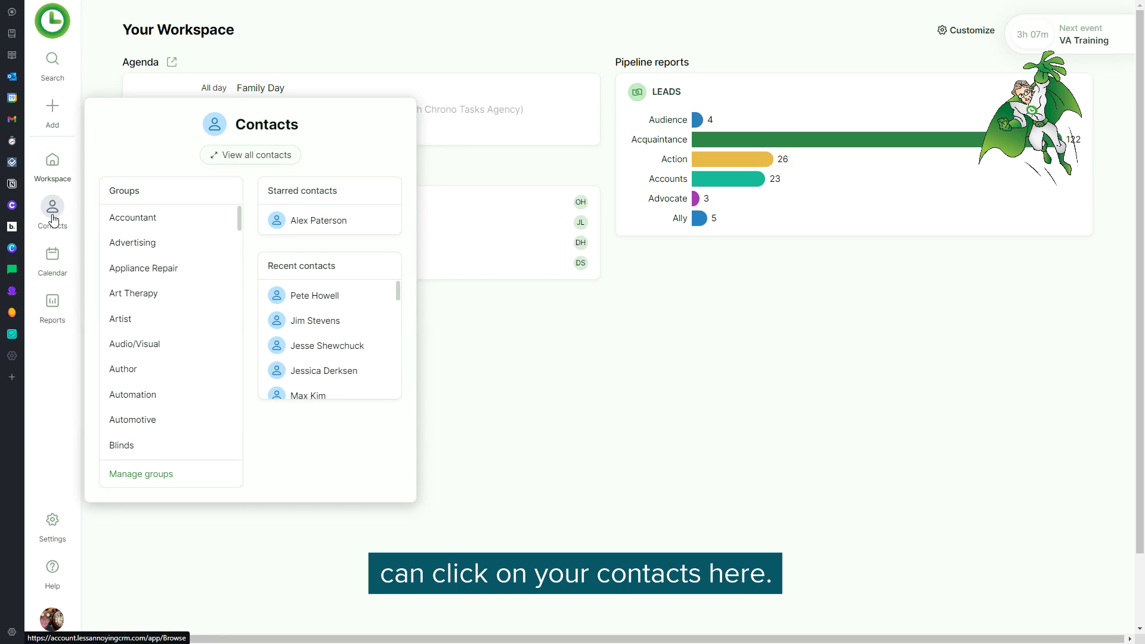
click(53, 219)
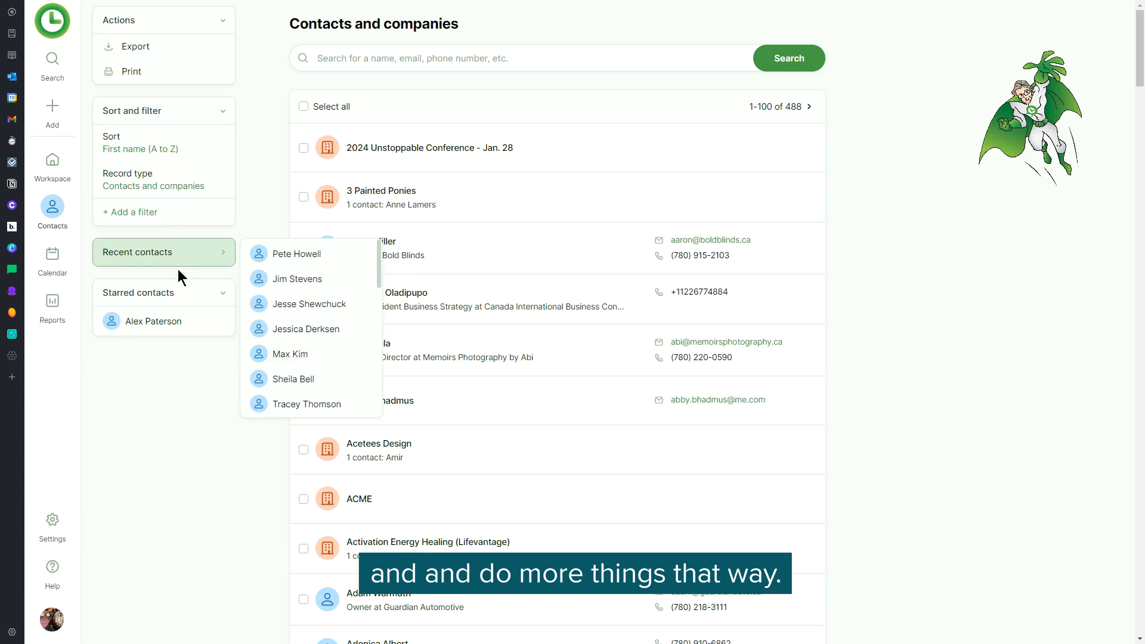
mouse_move(187, 264)
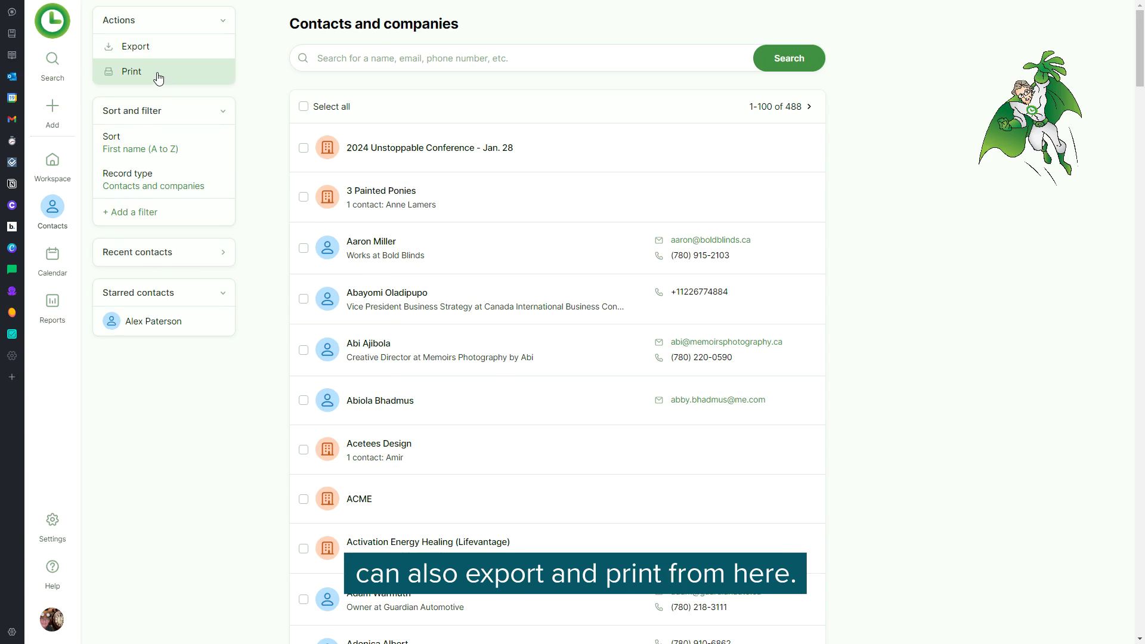
Step: Open the full calendar to view the day's tasks and events
mouse_move(53, 256)
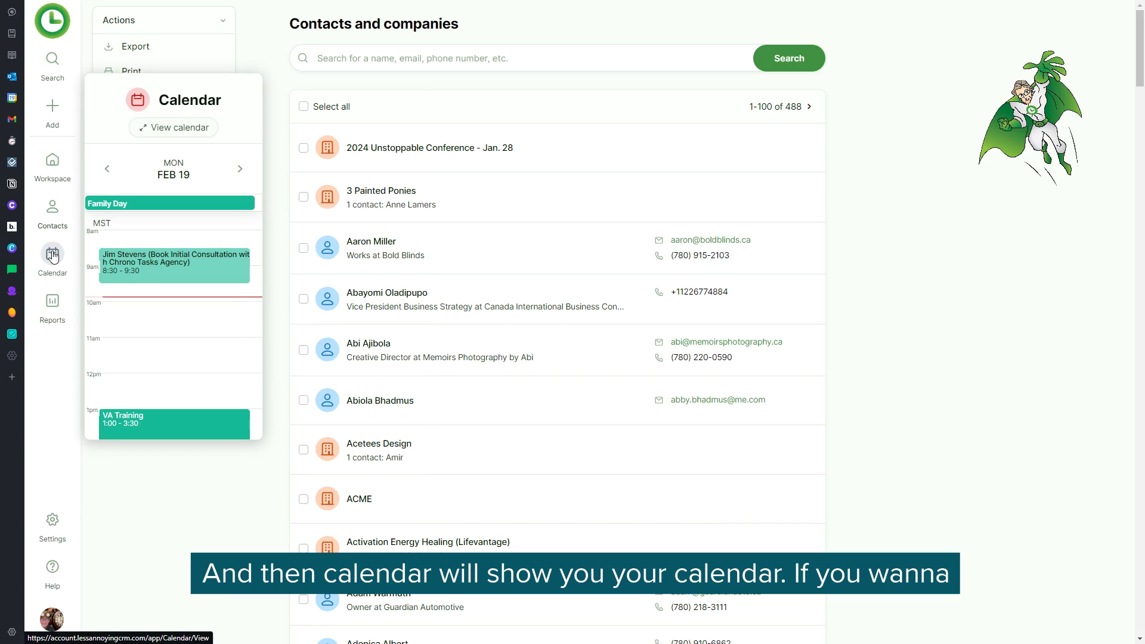
click(53, 257)
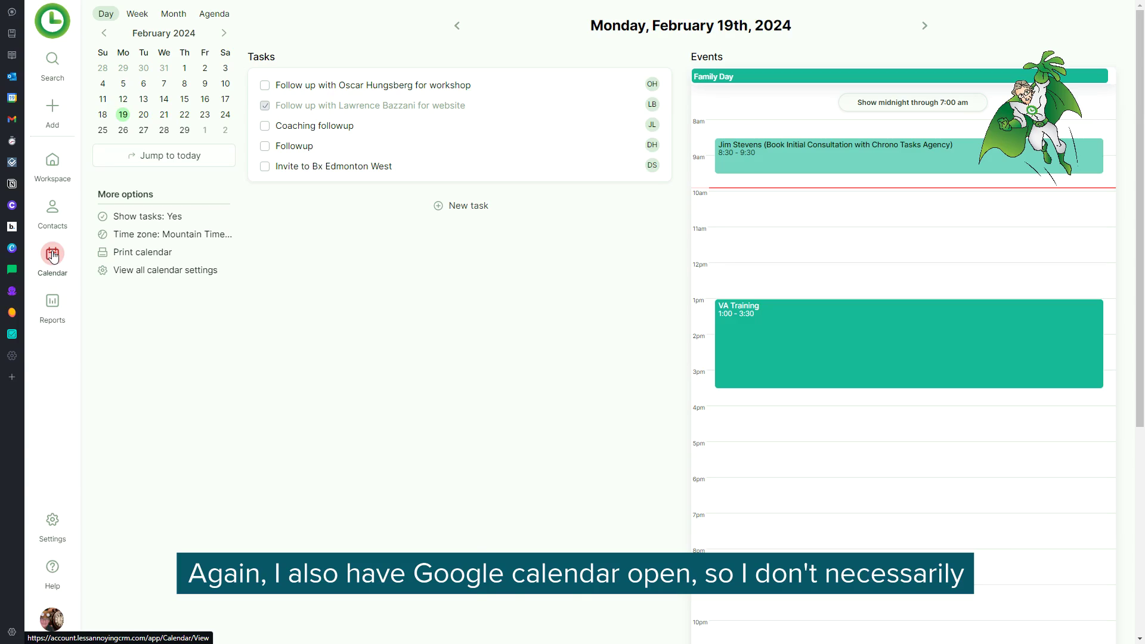
mouse_move(60, 313)
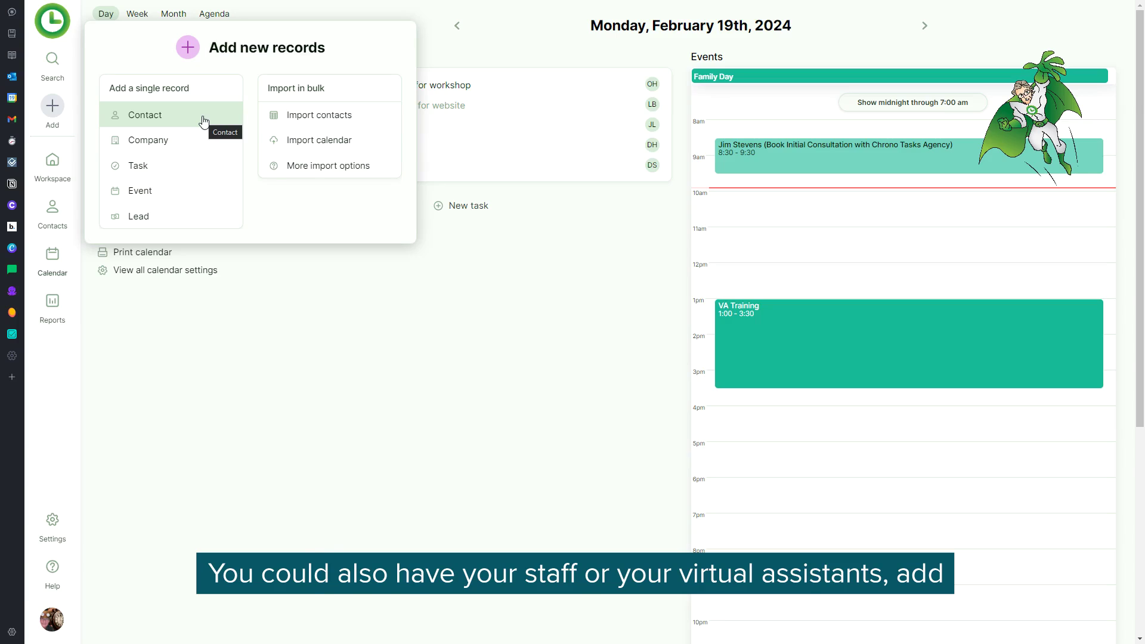
Step: Open the form for a new contact and examine its fields and Source options
click(146, 117)
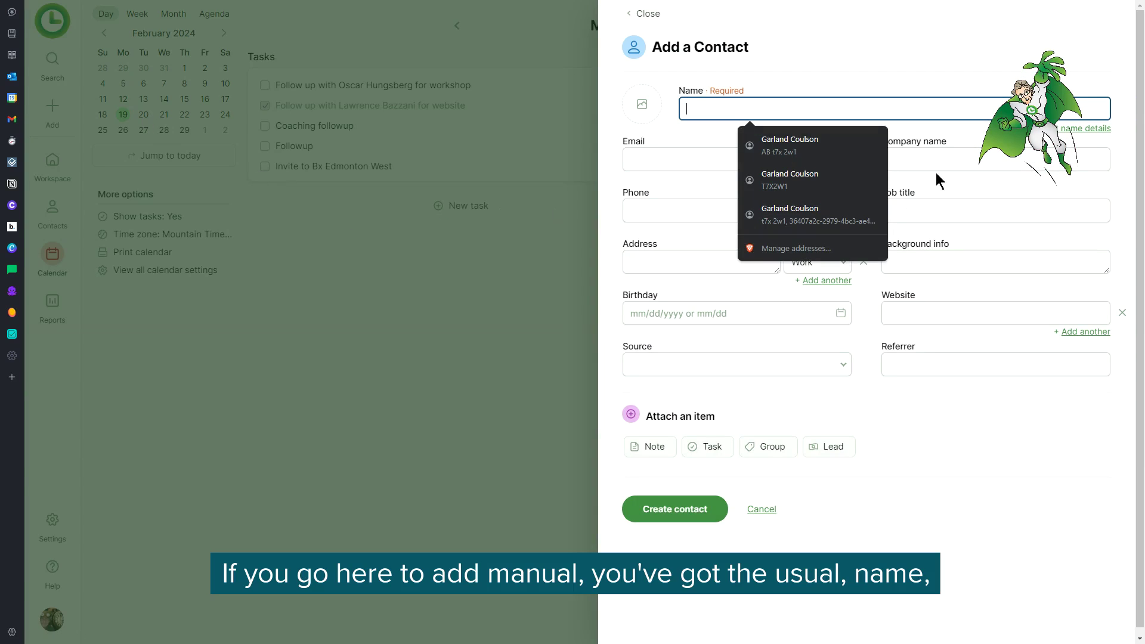
click(914, 78)
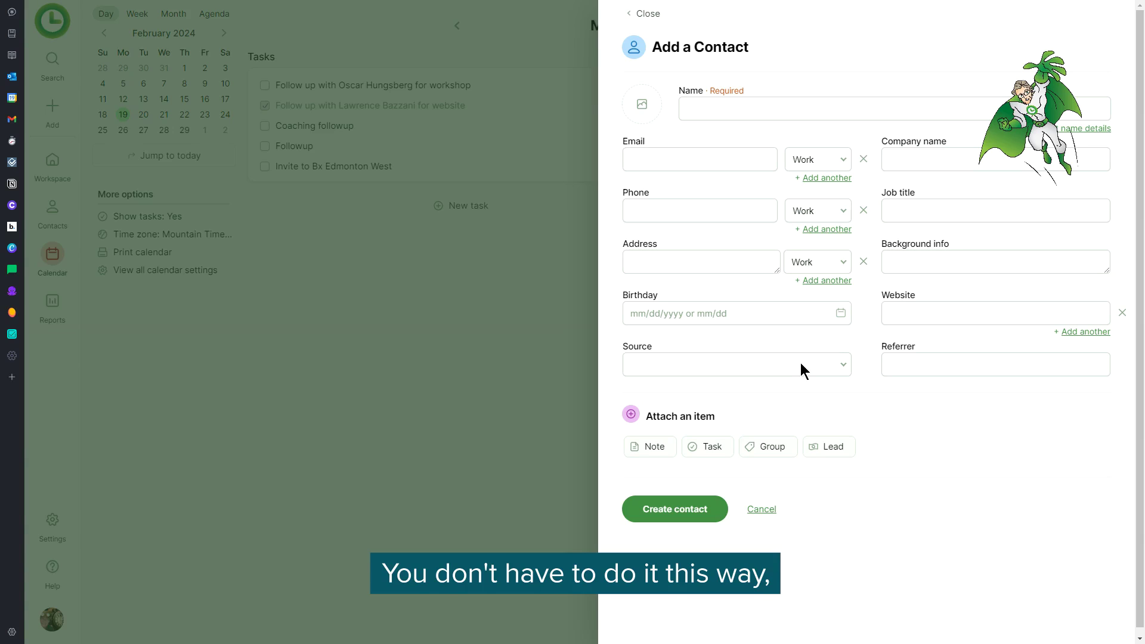
click(844, 369)
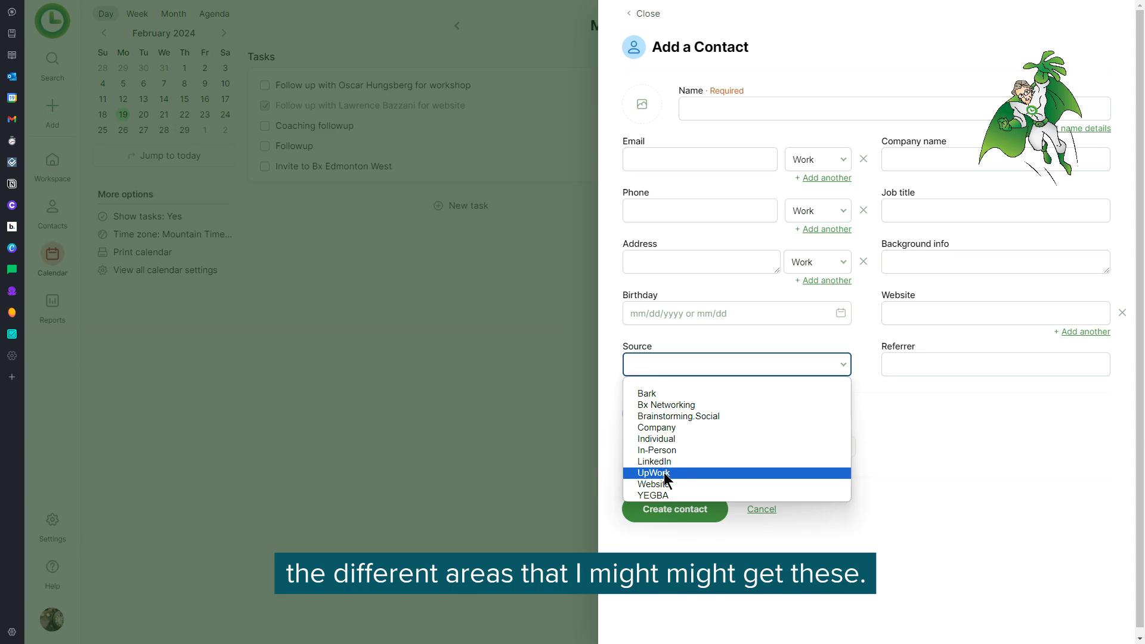
click(936, 448)
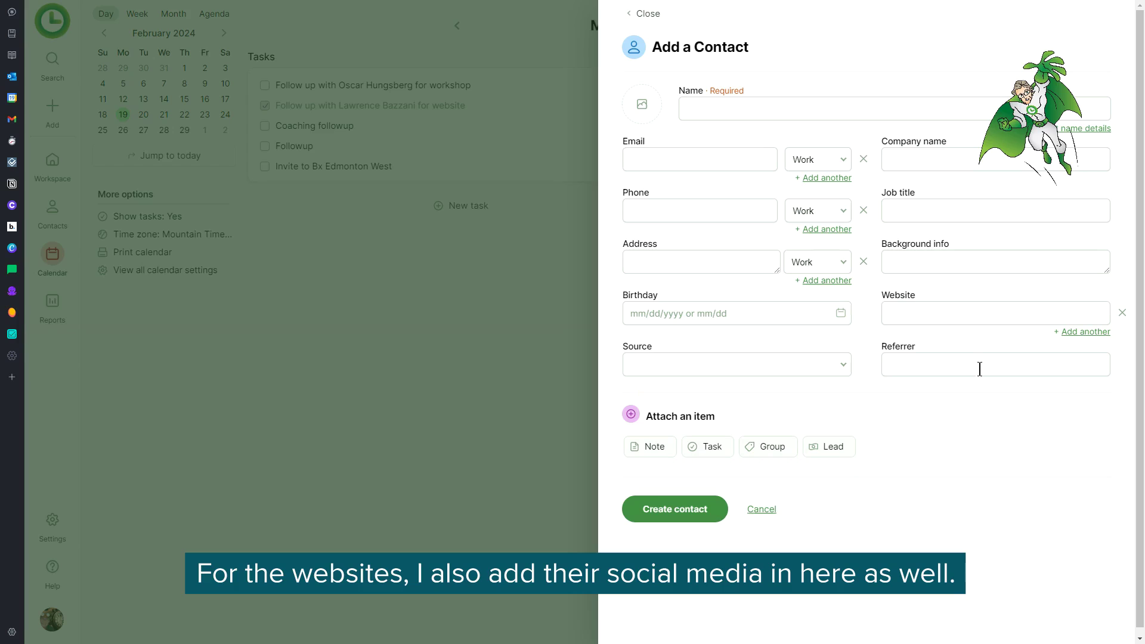
Step: Add a second Website field to the new contact, review the Source options again, and cancel the form
click(1083, 332)
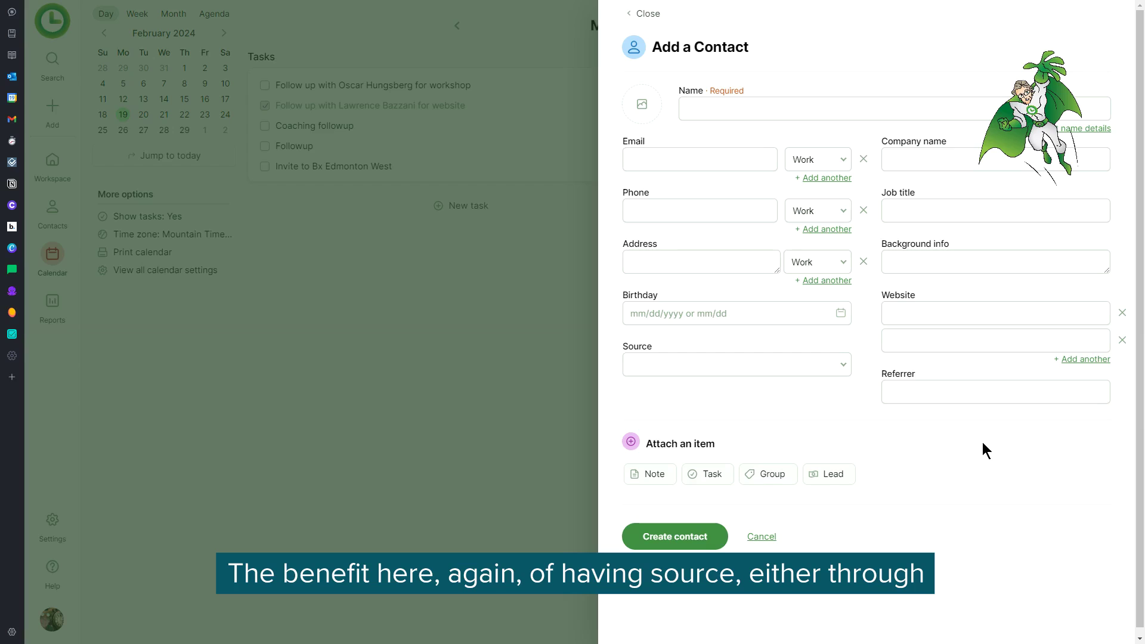
click(788, 374)
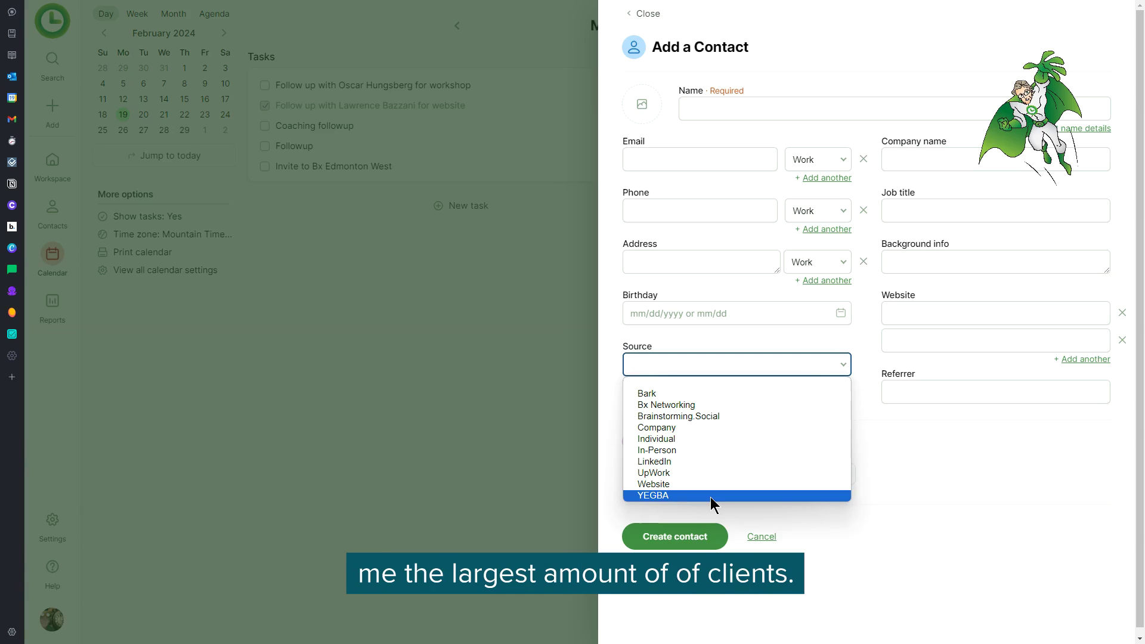
click(897, 474)
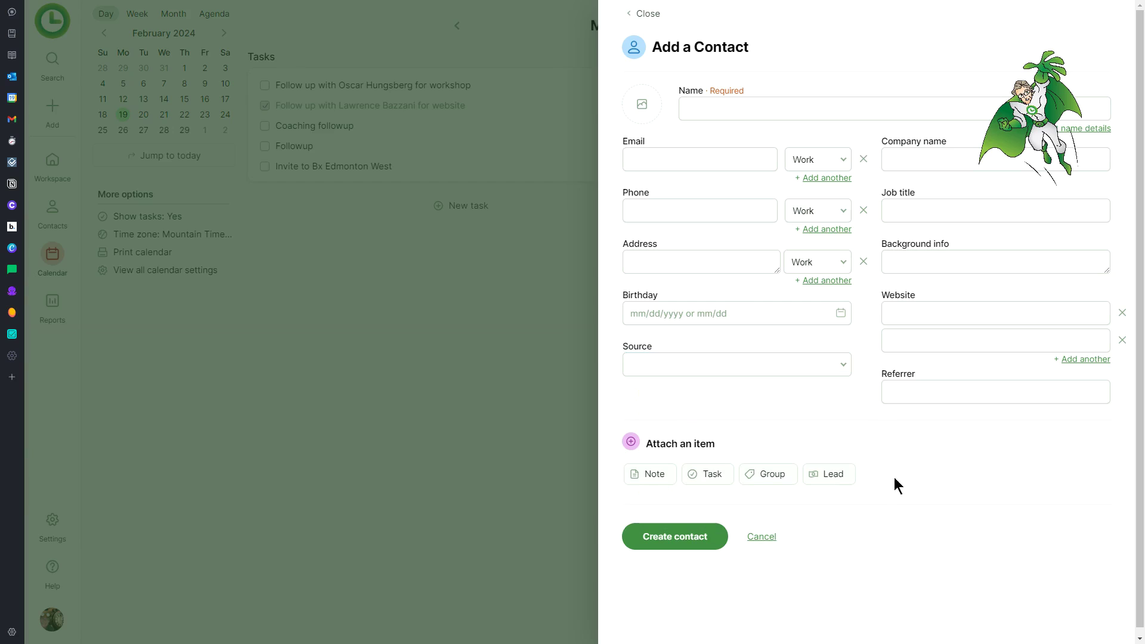
click(760, 538)
click(648, 171)
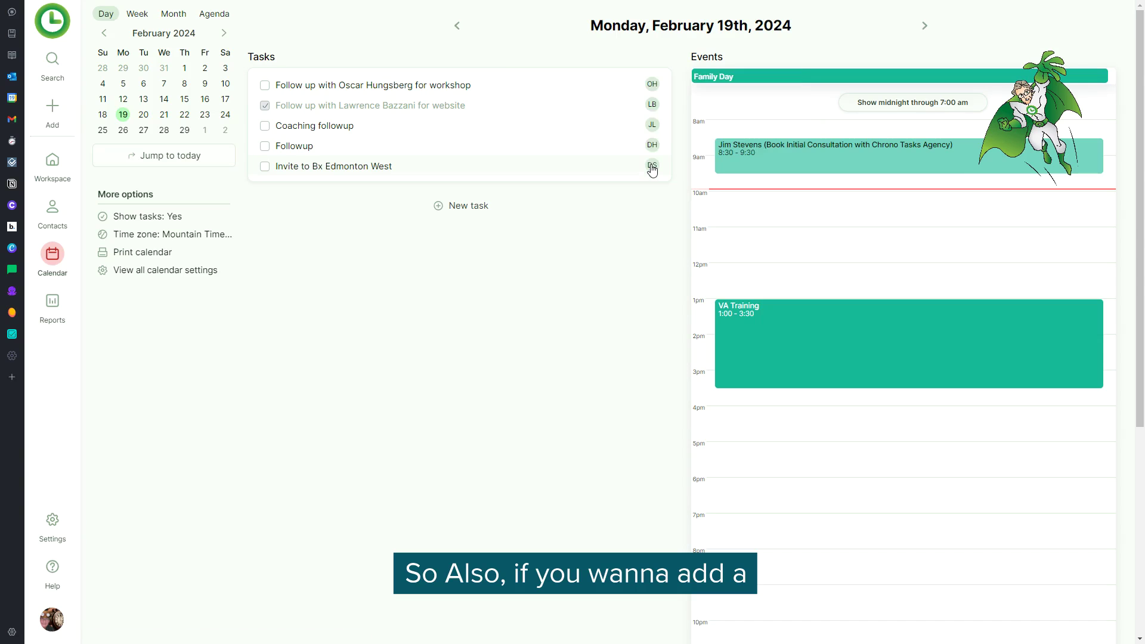
Step: Search for the contact by first name and open the profile of the one working at Combined - A Chubb Company
click(52, 105)
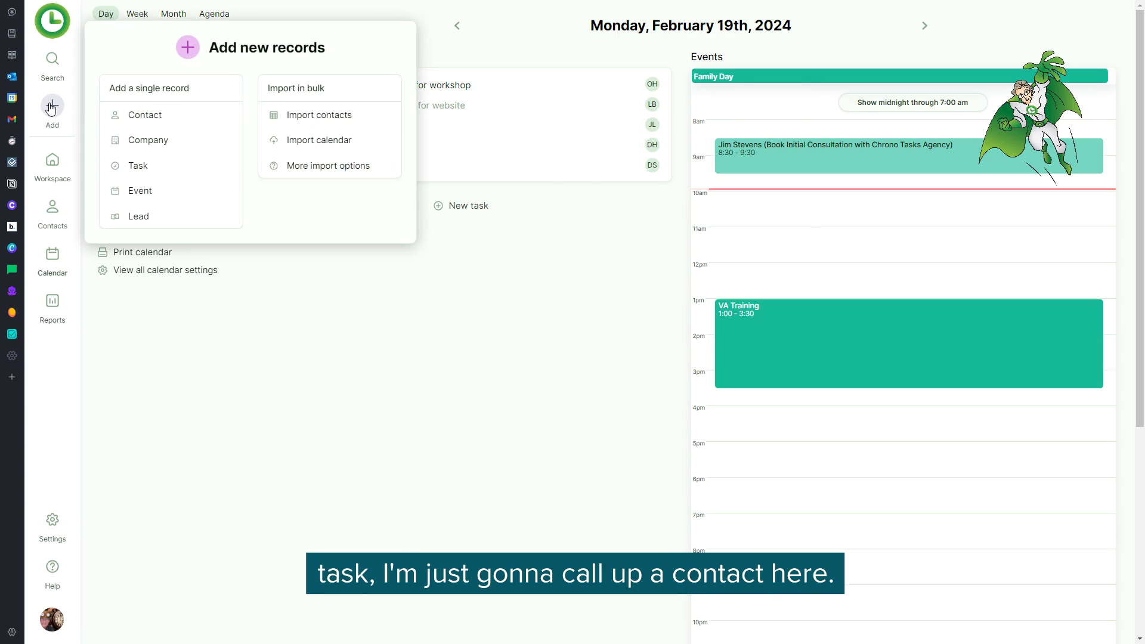
click(53, 58)
click(53, 59)
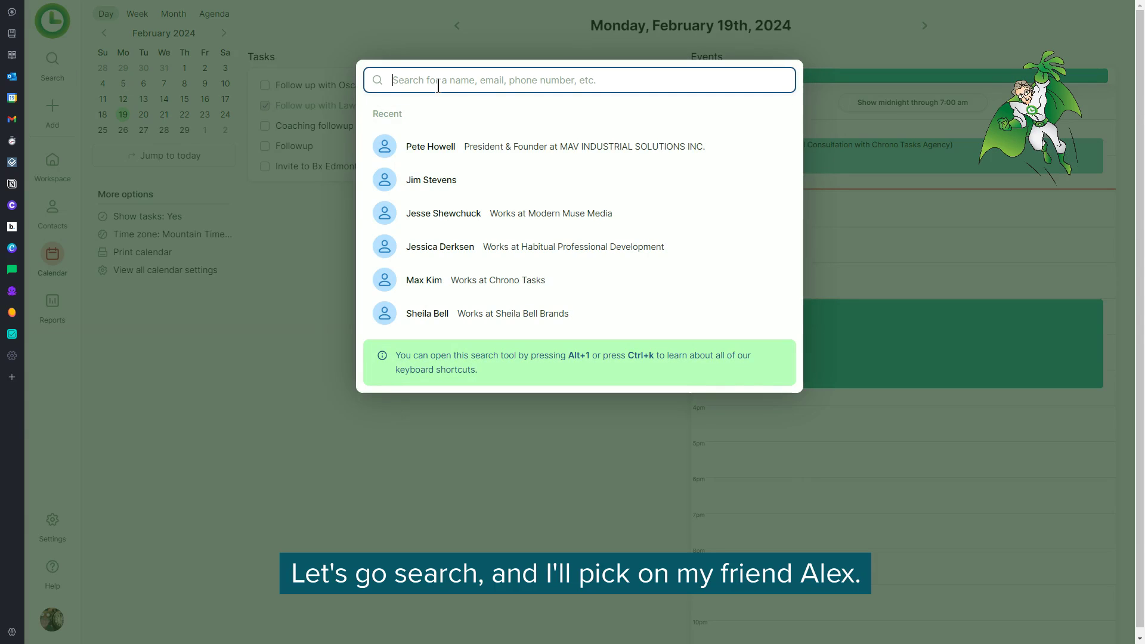
text(alex)
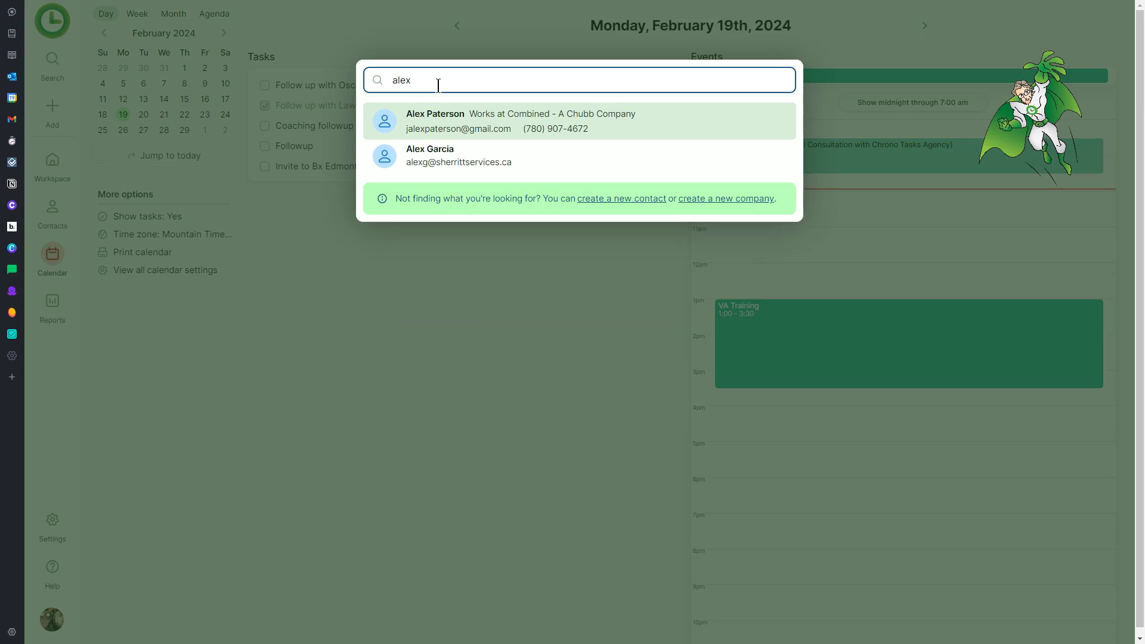
click(453, 109)
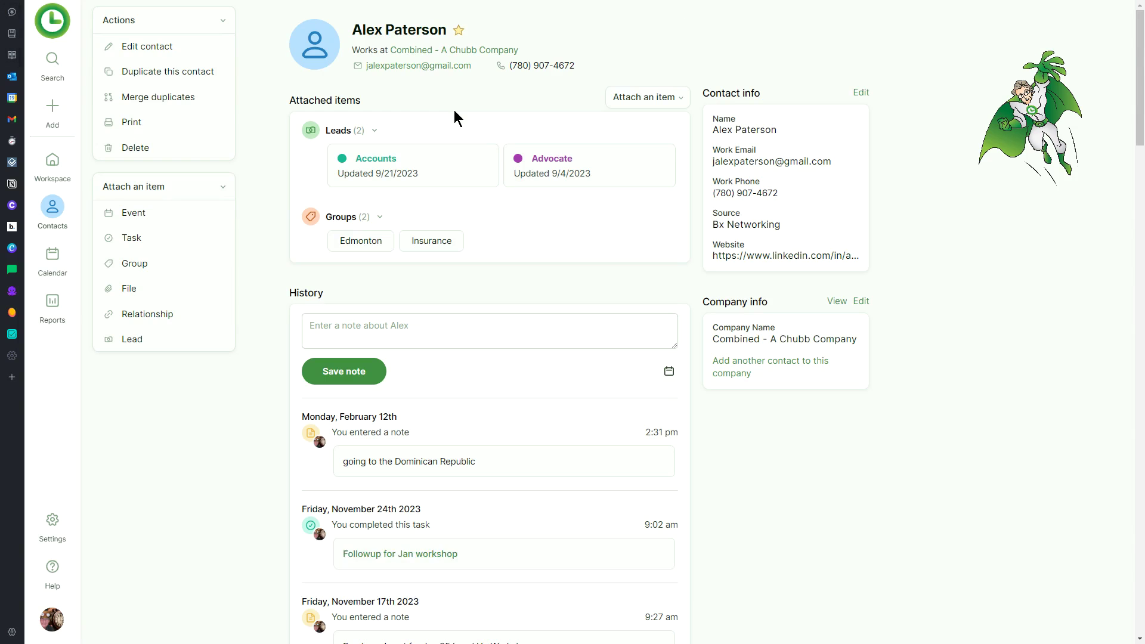
Step: Start a new task attached to this contact and name it "Workshop followup"
mouse_move(666, 174)
click(654, 98)
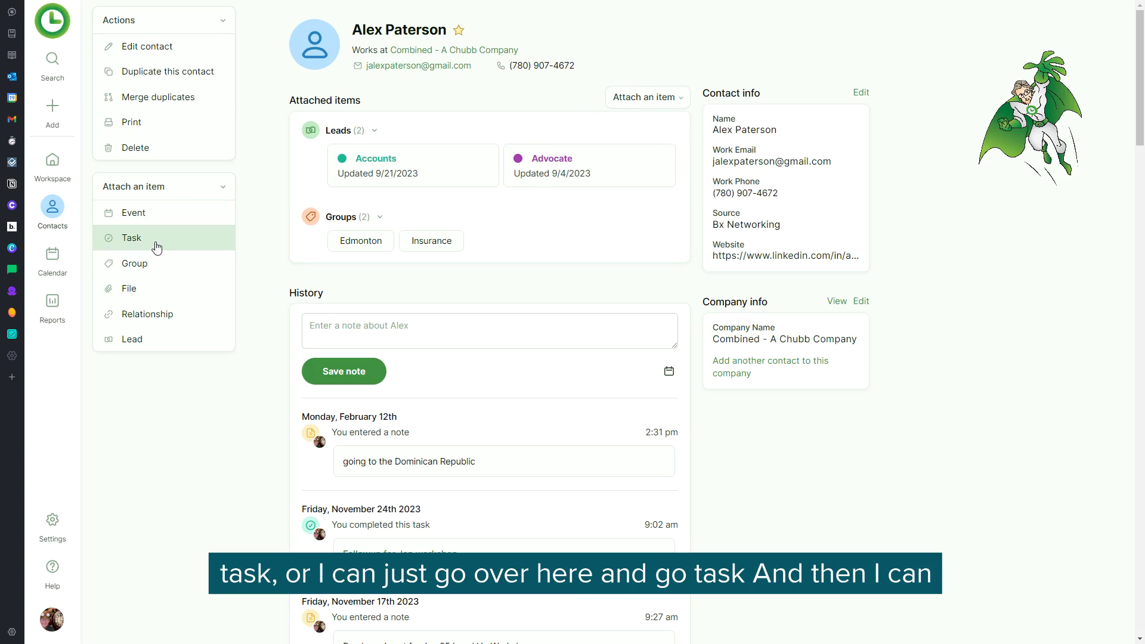
click(131, 238)
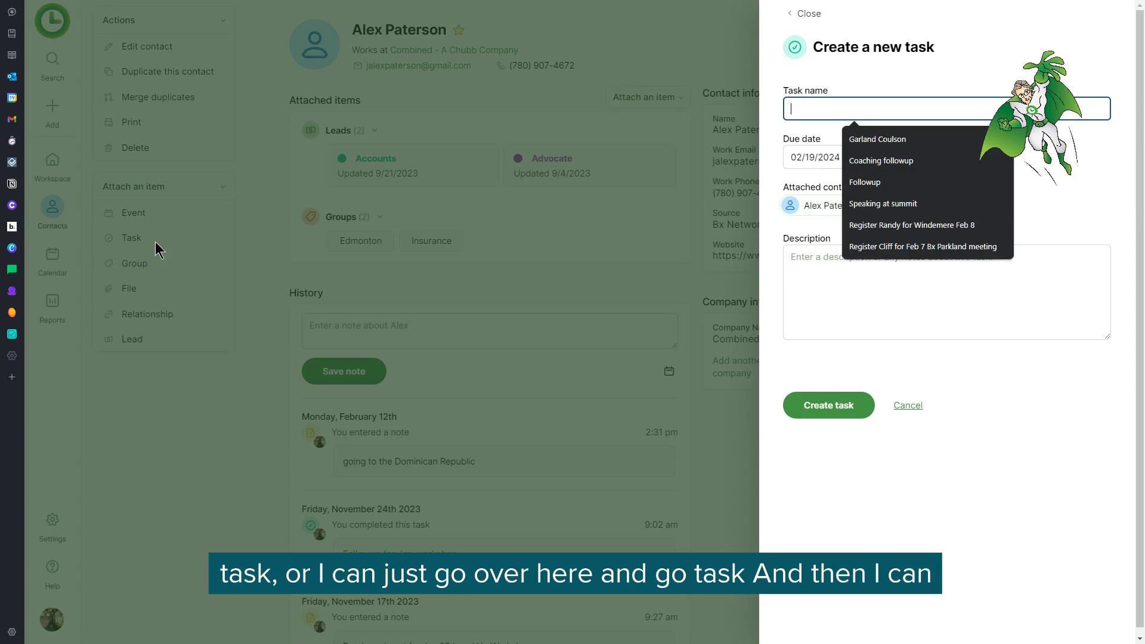
click(973, 485)
click(860, 109)
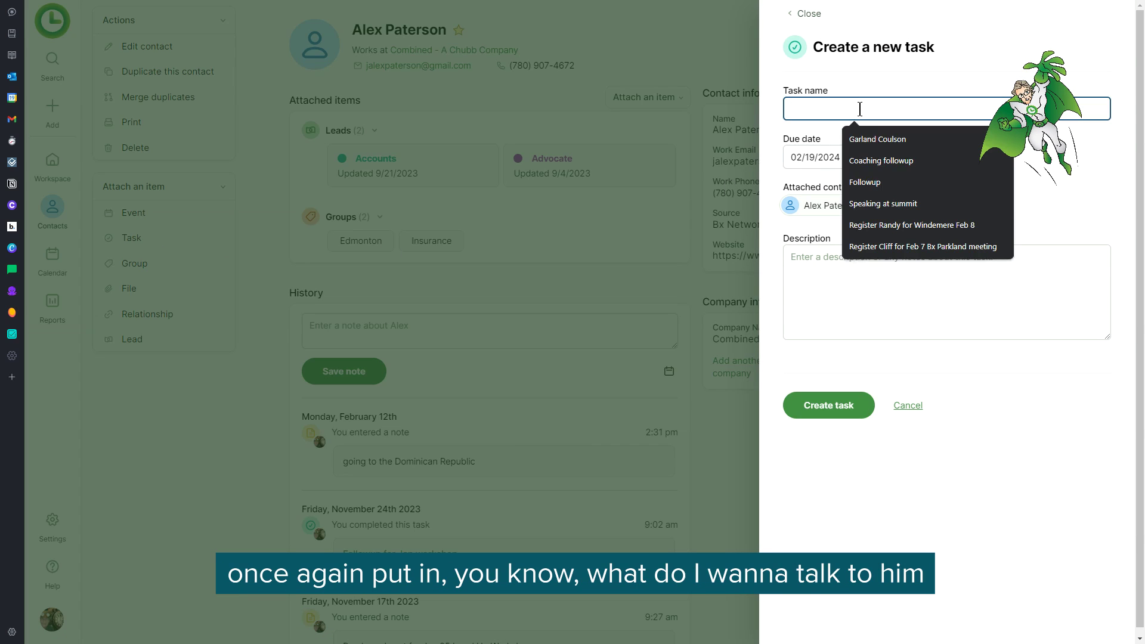
text(Works)
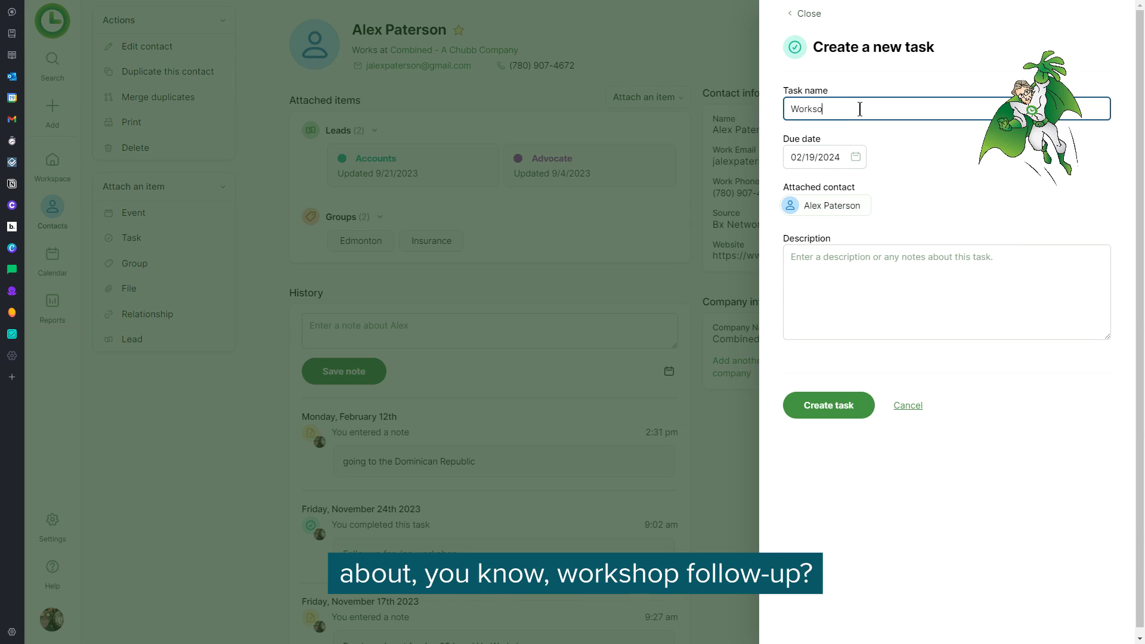
text(hop followup)
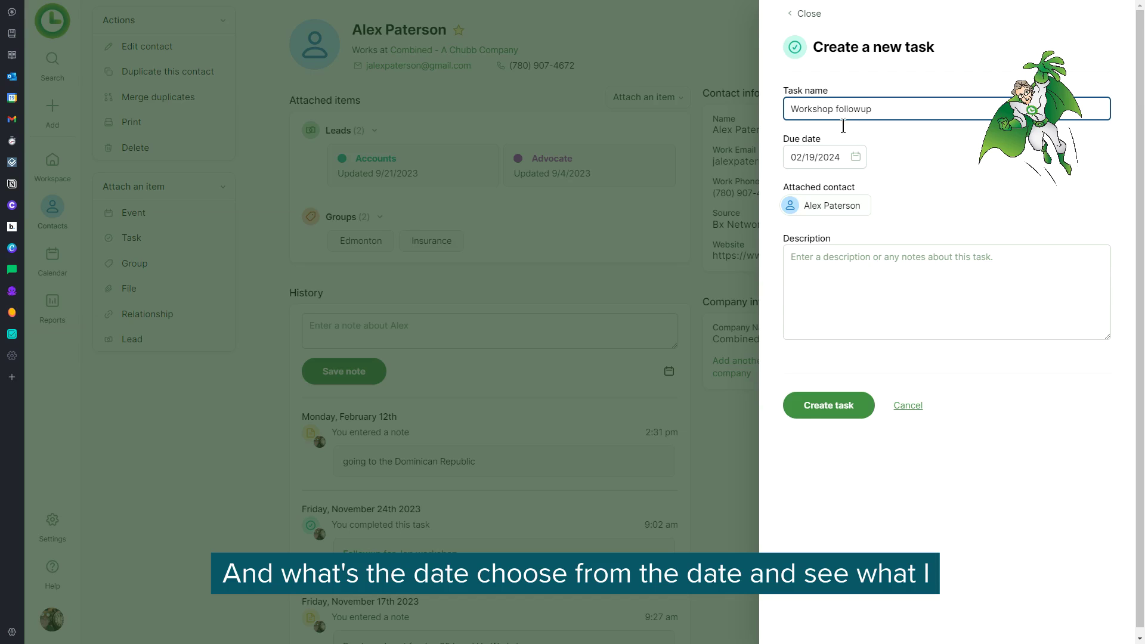
Step: Set the task's due date to 02/27/2024, describe it as "See if he wants a table at the Edmonton Productivity Summit", and create it
click(817, 156)
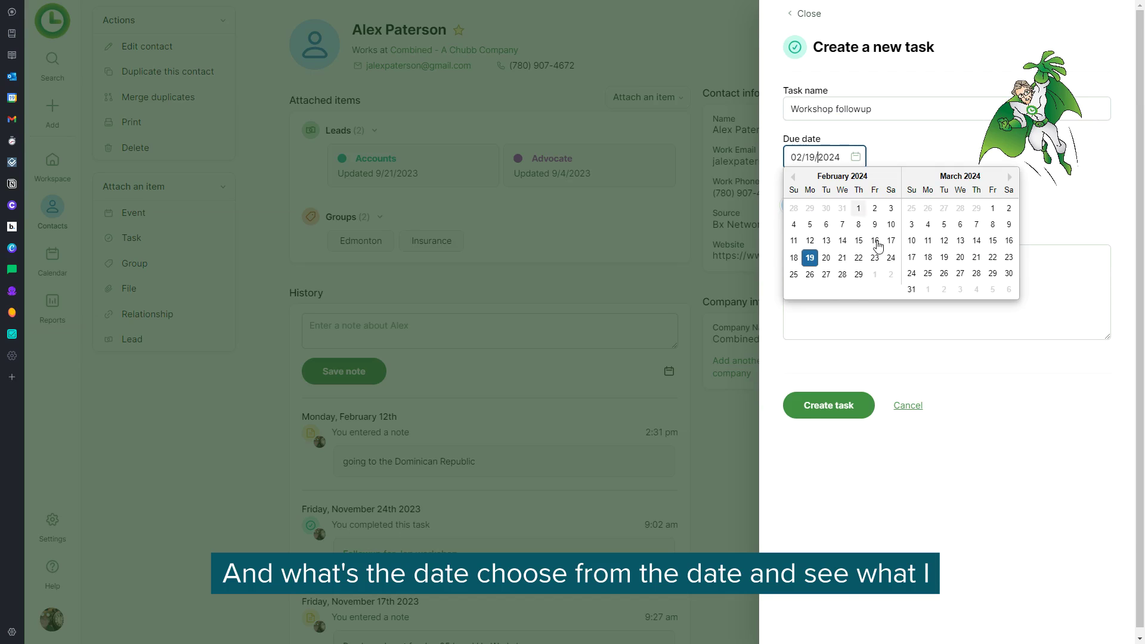
click(825, 274)
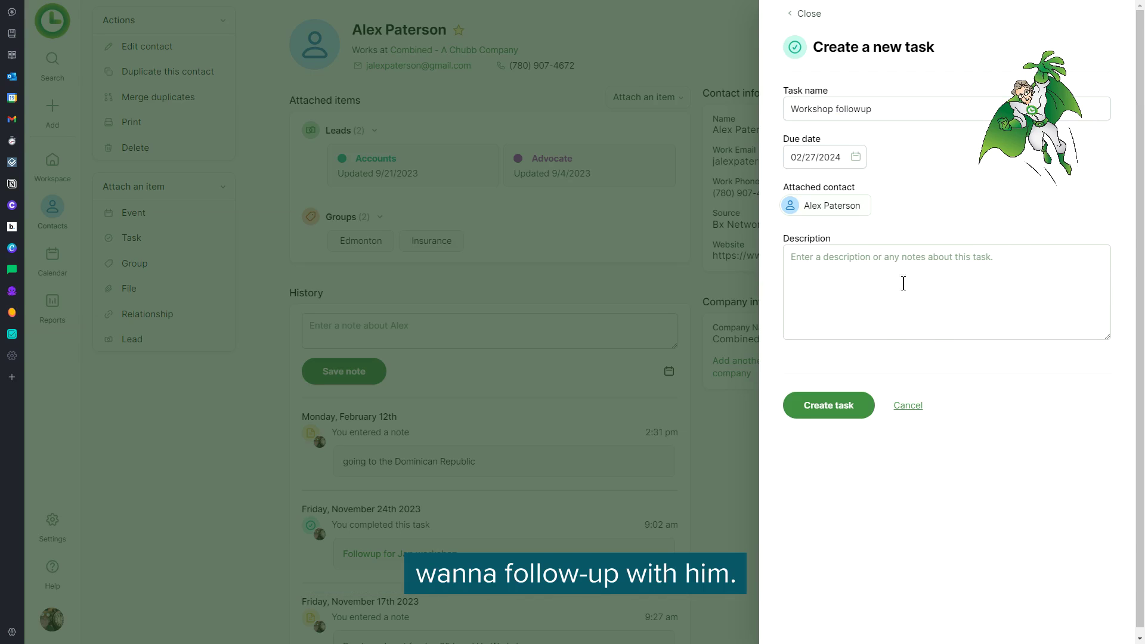
click(820, 273)
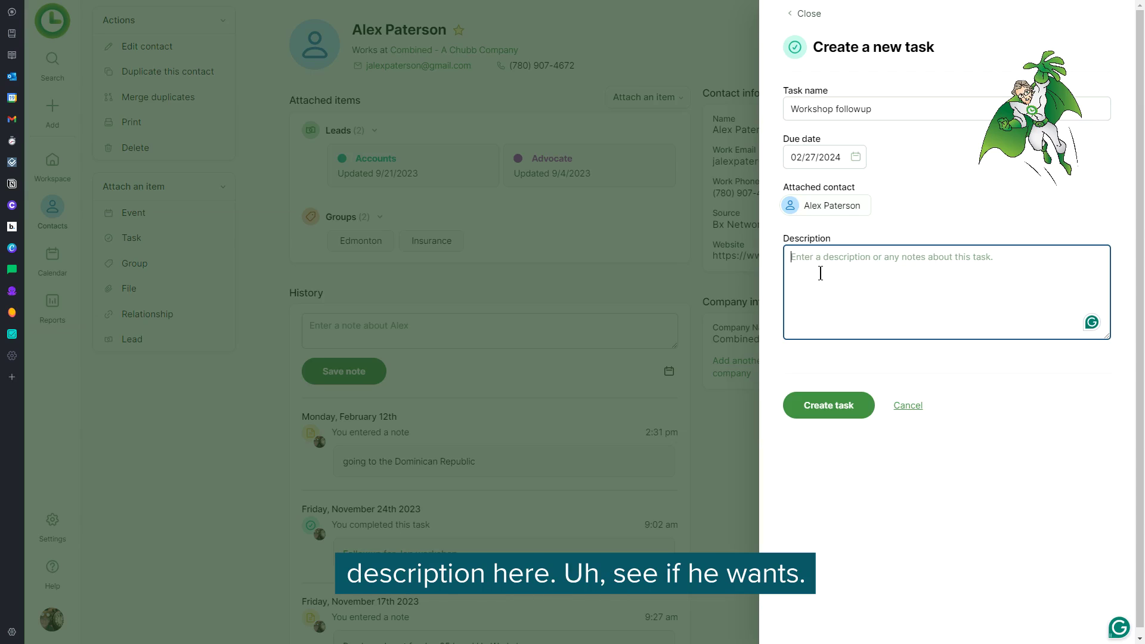
text(See i)
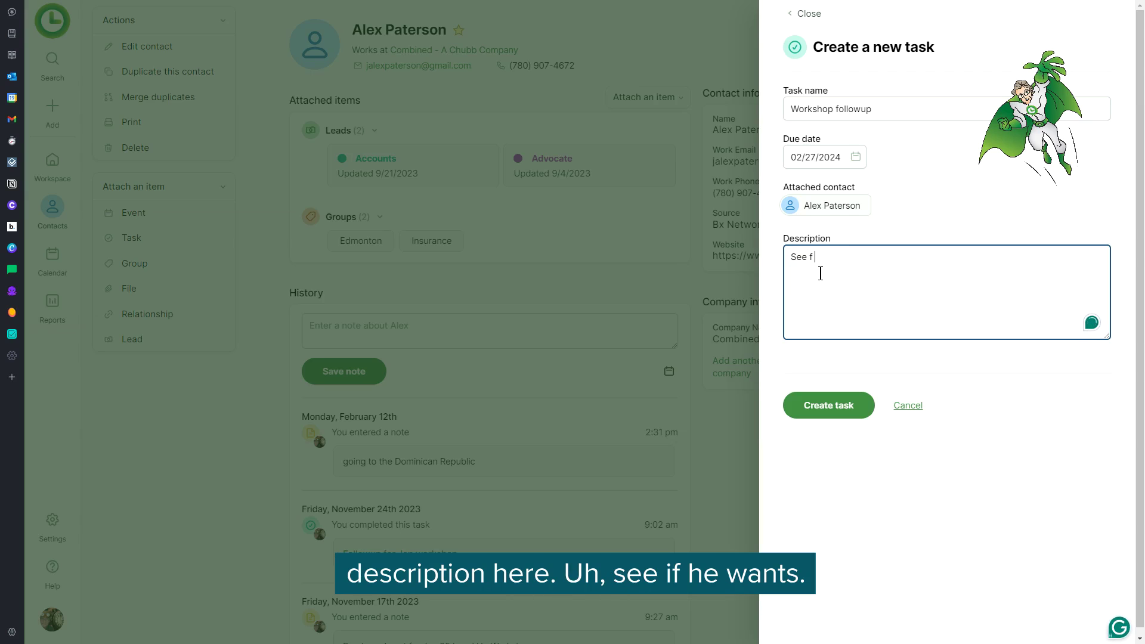
text(f he wants )
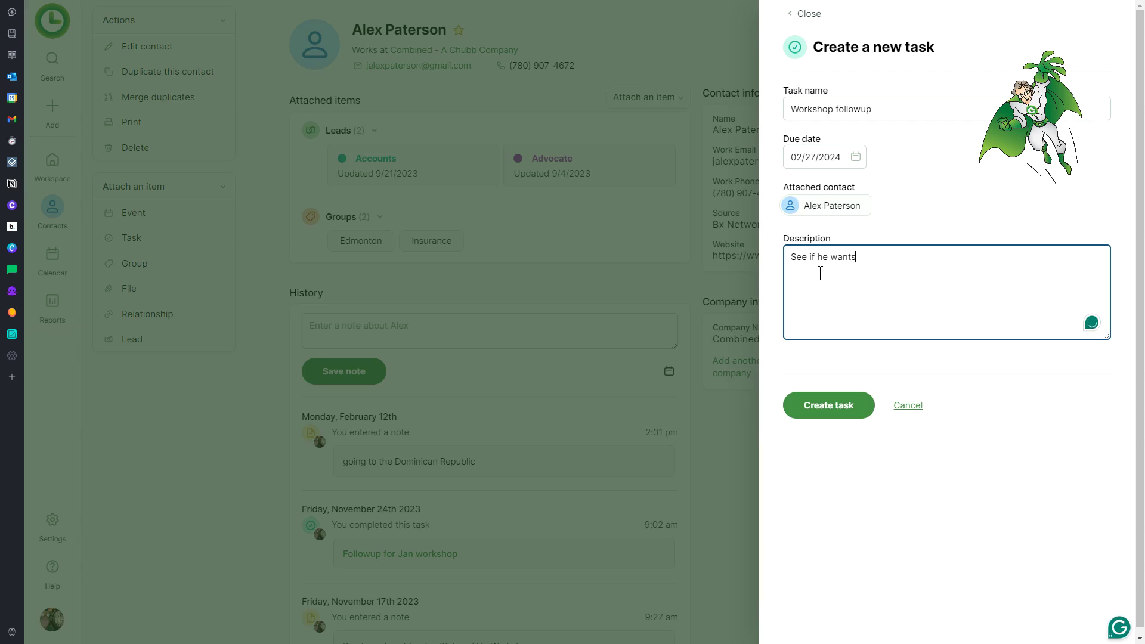
text(a table)
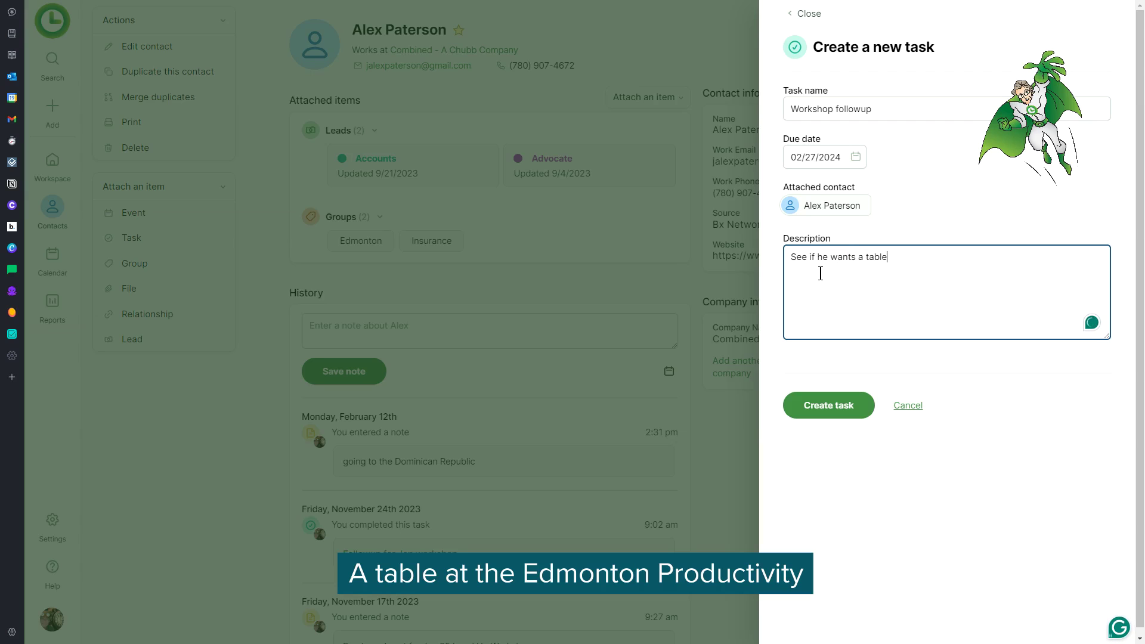
text( at the Edmonton Produ)
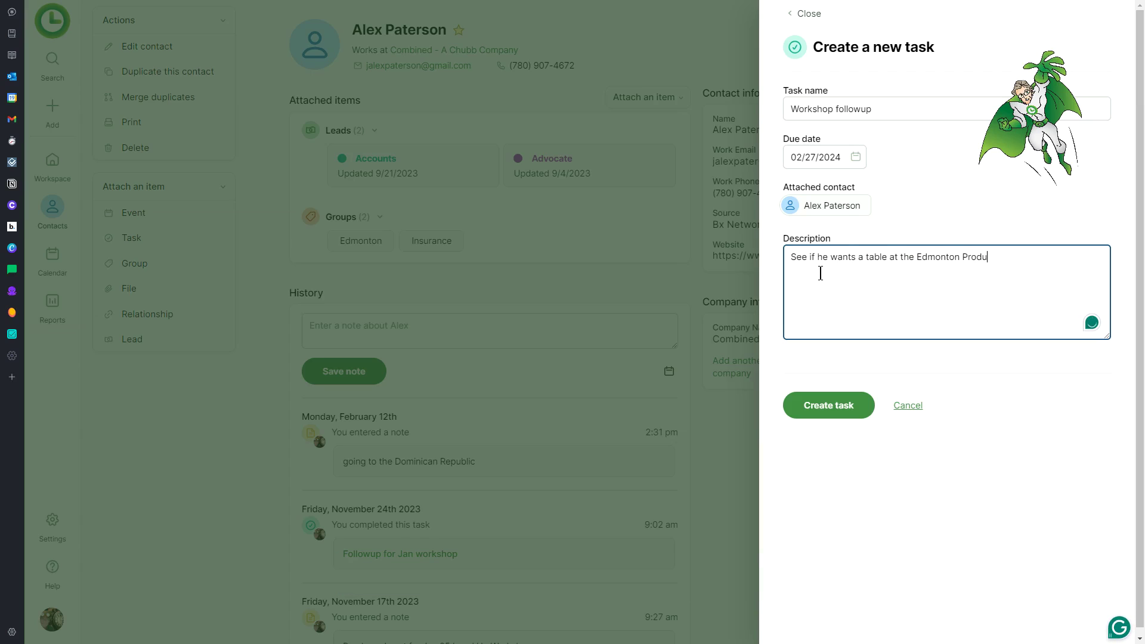
text(ctivity Summit)
click(847, 406)
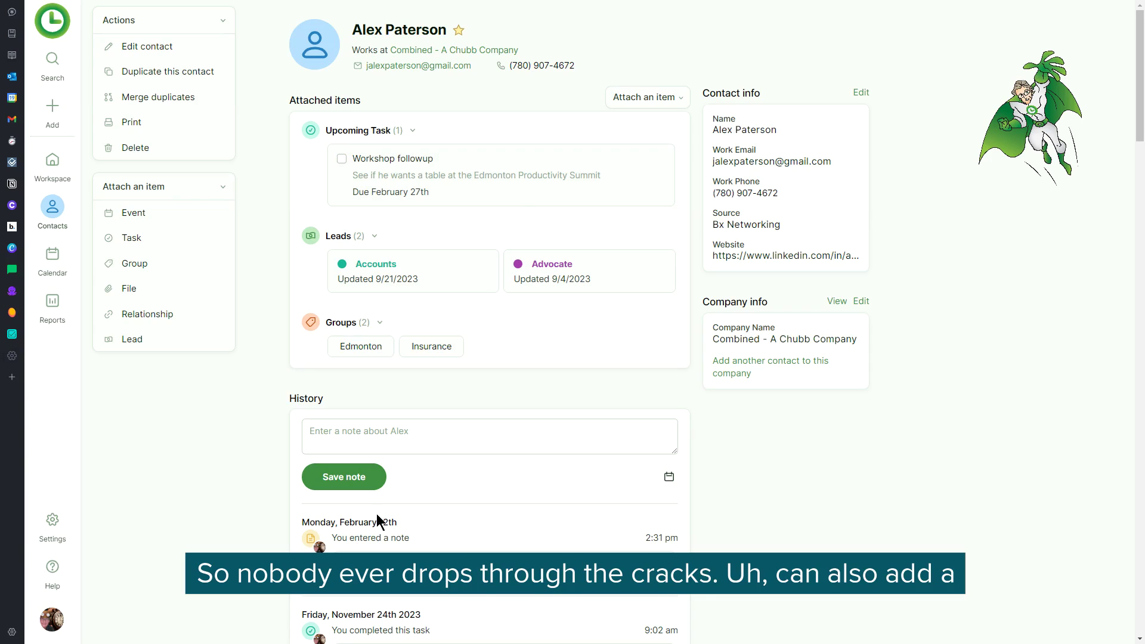
Step: Open the note field on the contact's profile and examine the History entries, including the sent emails
click(409, 438)
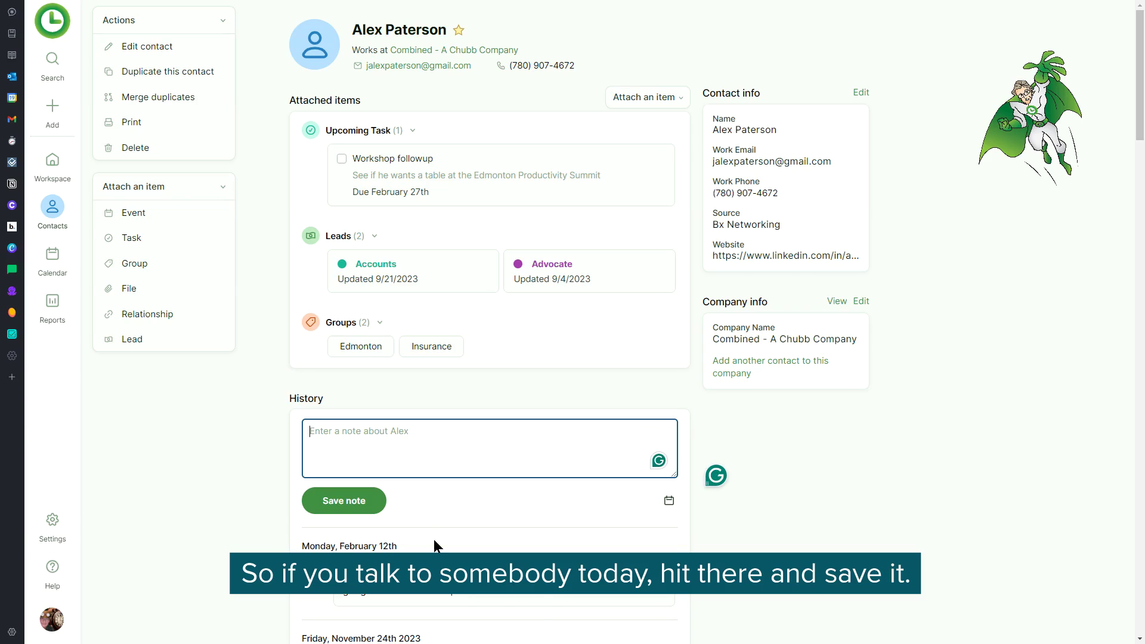
scroll(451, 596, down, 1)
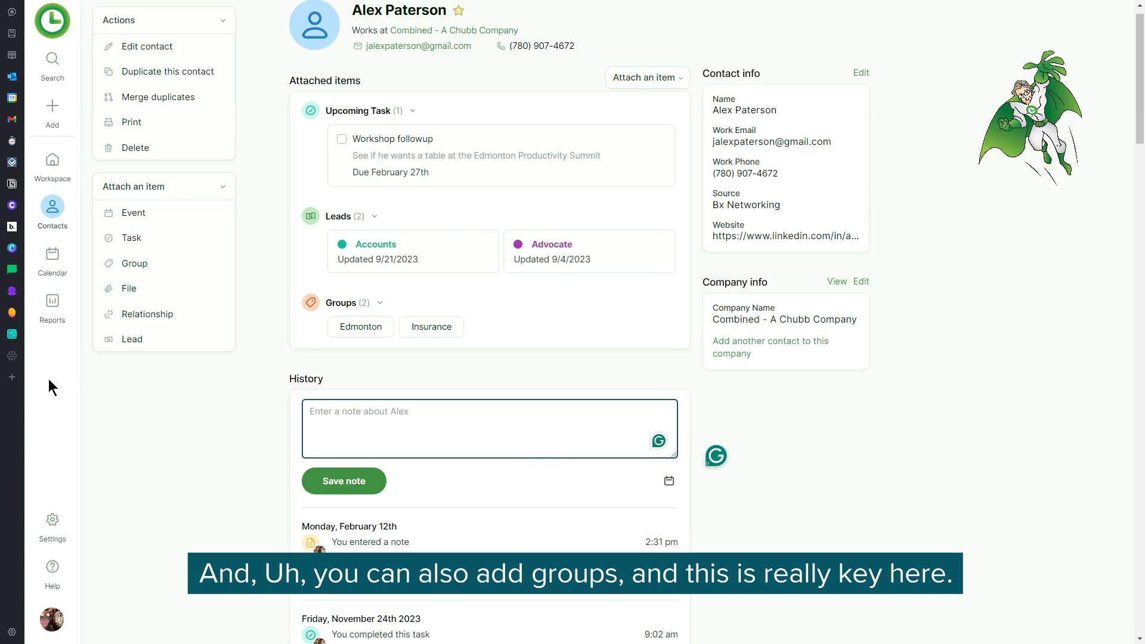
click(428, 370)
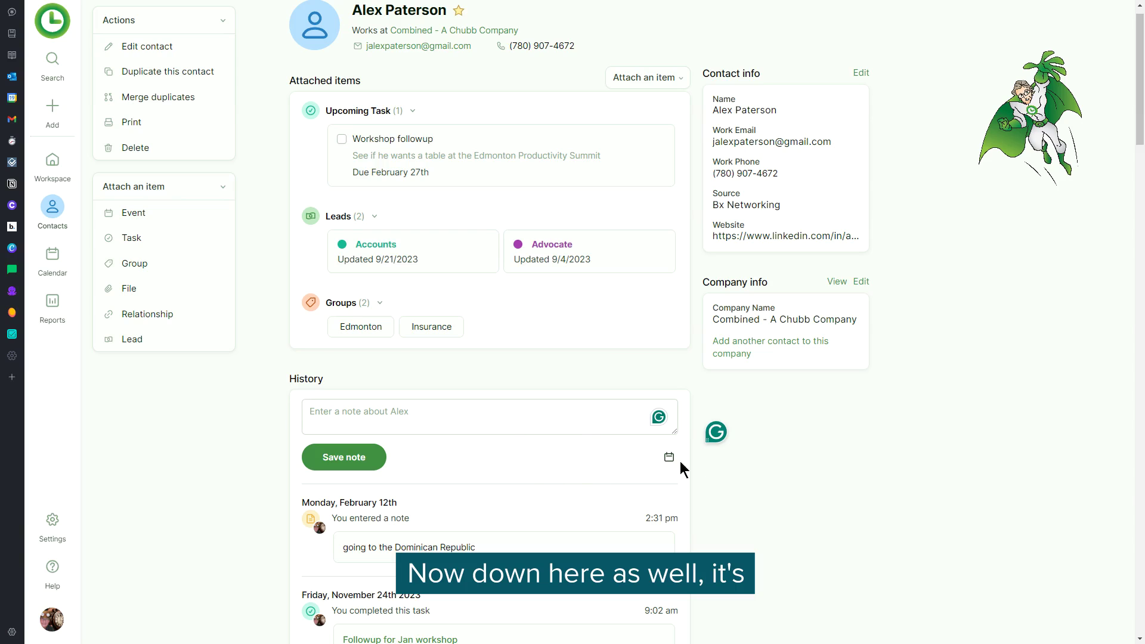
scroll(545, 474, down, 3)
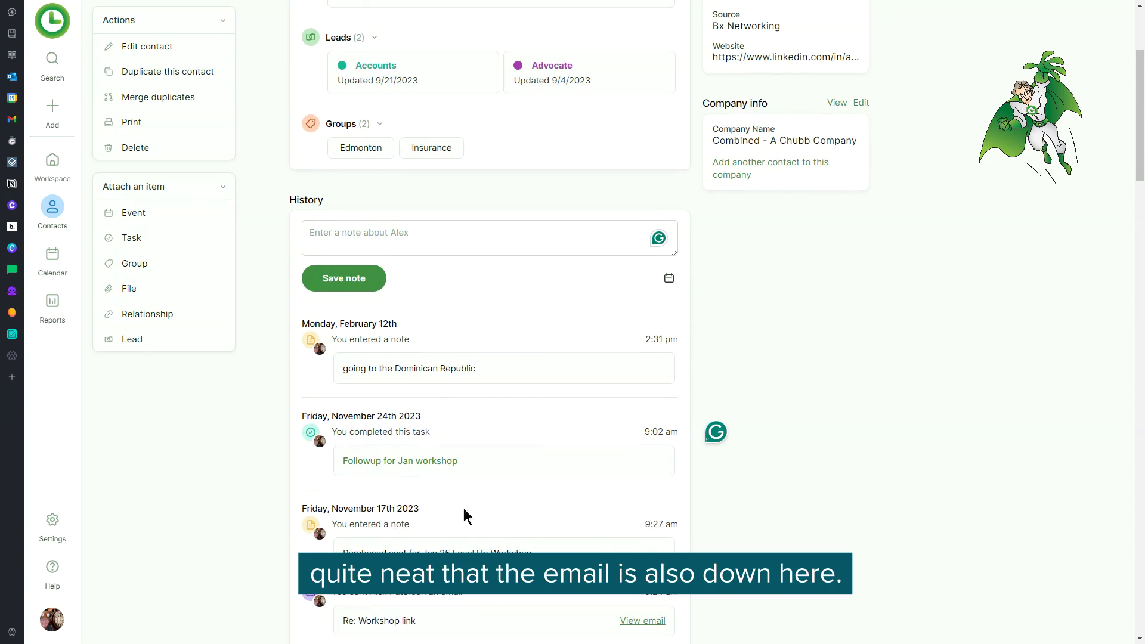
scroll(388, 513, down, 3)
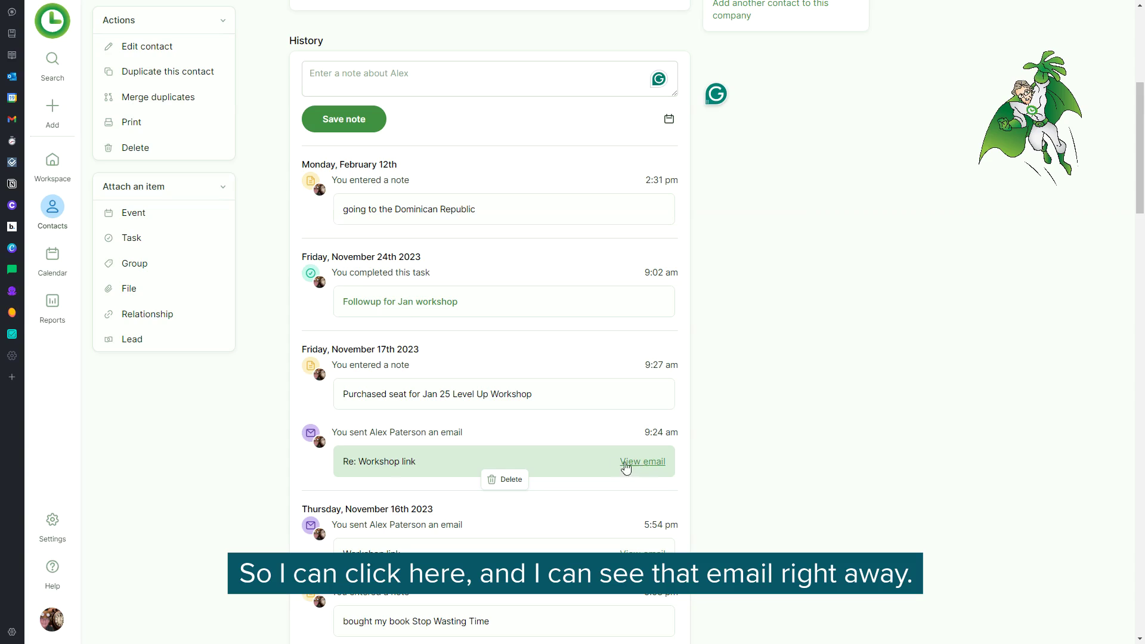
scroll(539, 353, up, 1)
scroll(539, 353, up, 5)
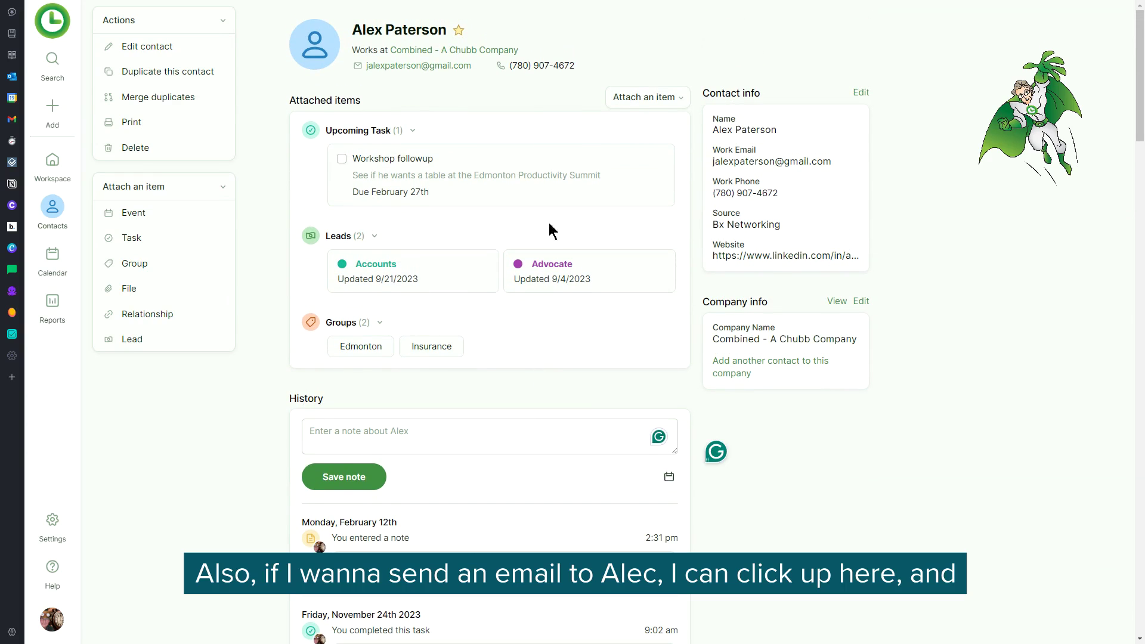
Step: Open a new email addressed to the contact from their profile, and return to the CRM's workspace without sending it
click(433, 69)
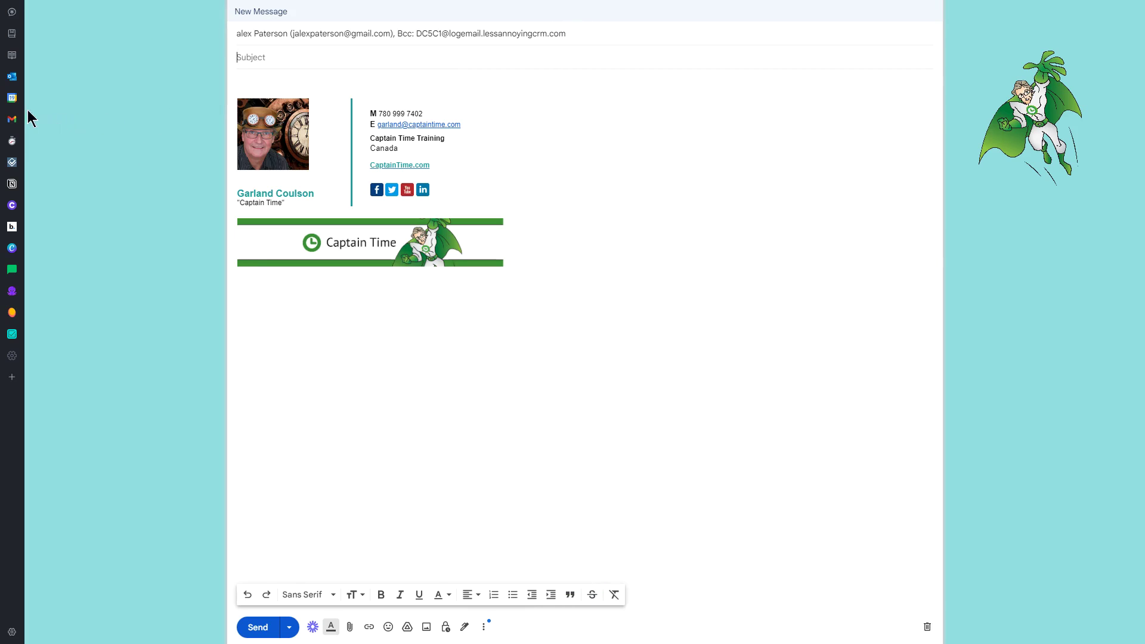
click(12, 163)
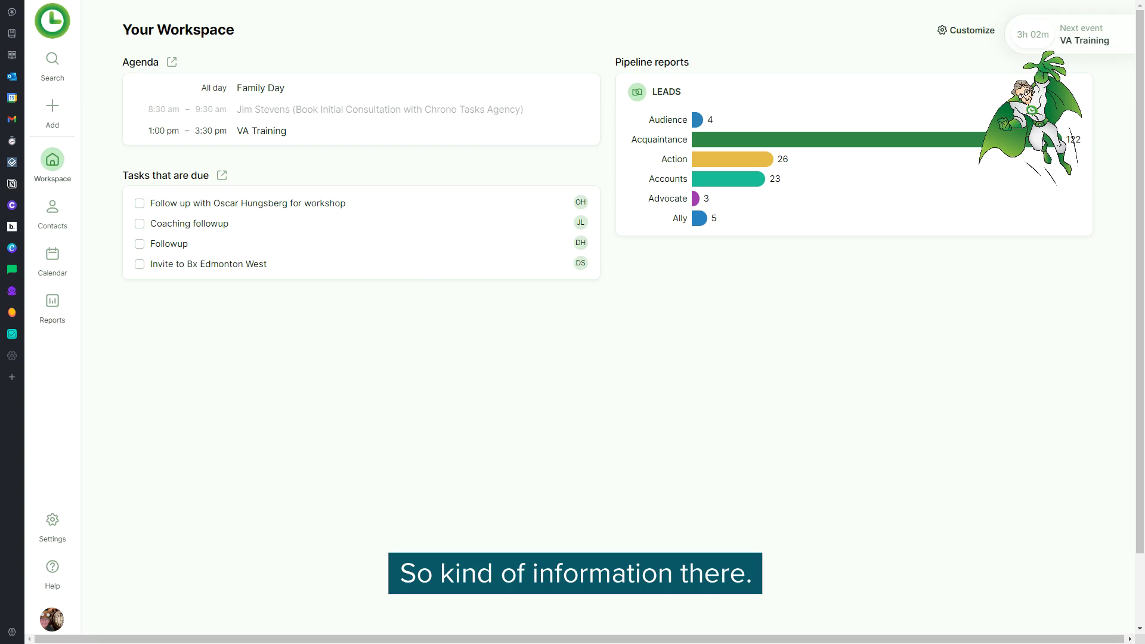
Step: Open the contacts list, start adding a filter, examine the fields available for filtering, and cancel the filter
mouse_move(34, 135)
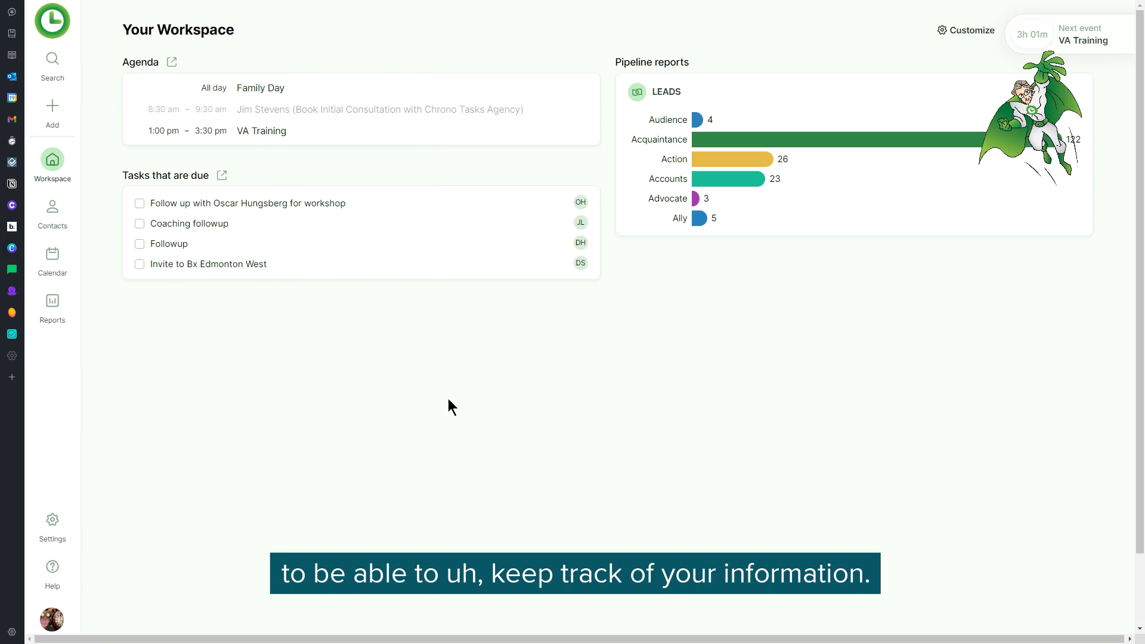
click(51, 210)
click(141, 213)
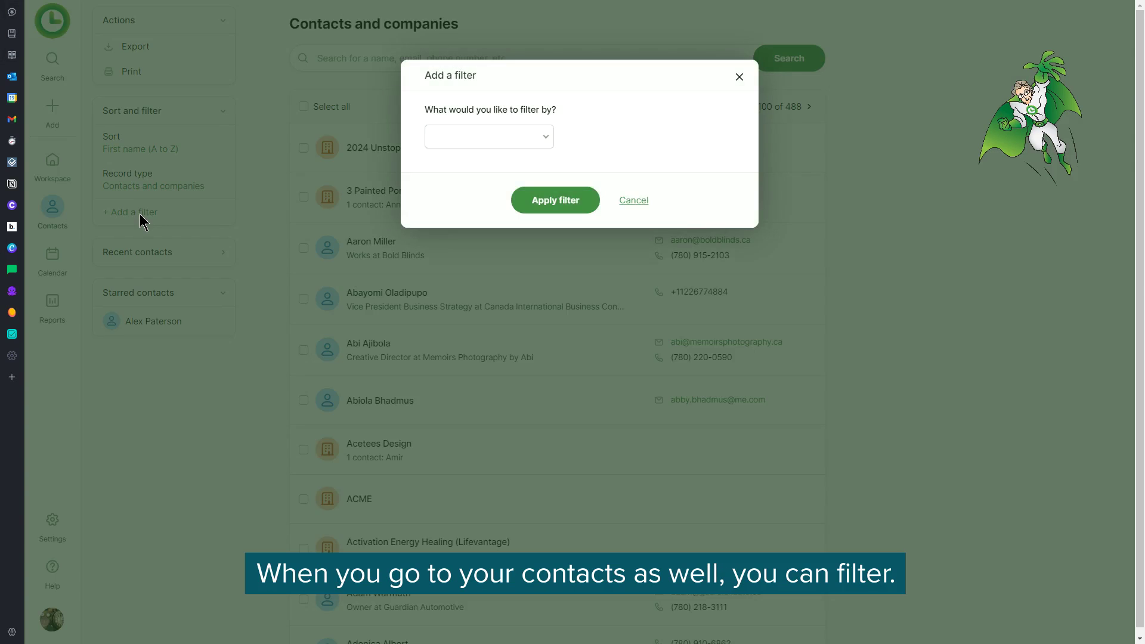
click(464, 141)
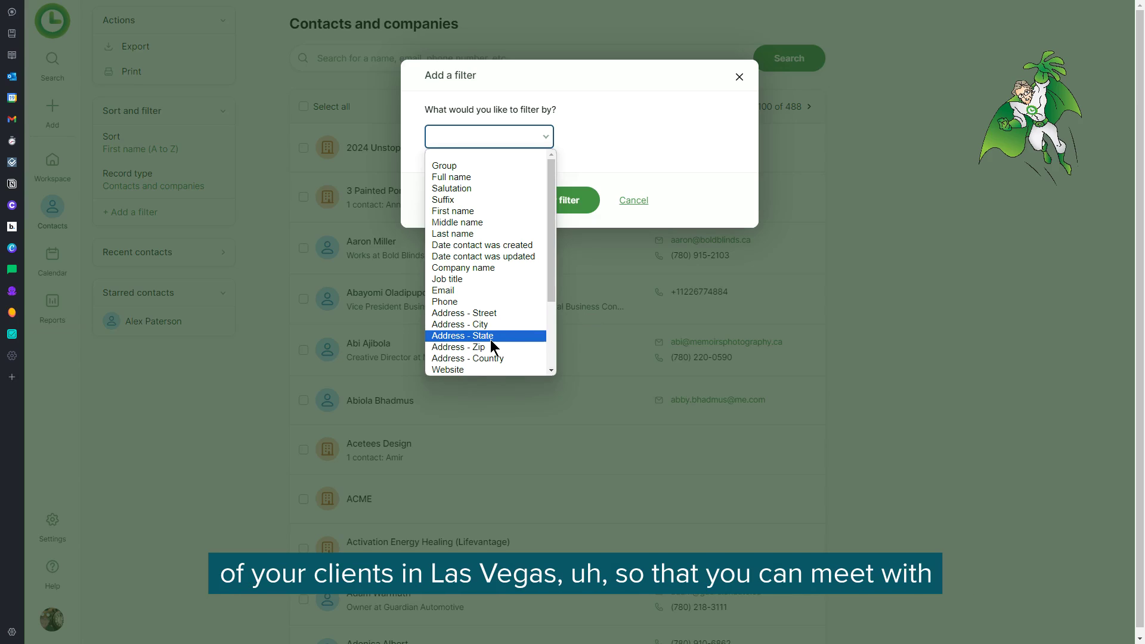
scroll(492, 335, down, 3)
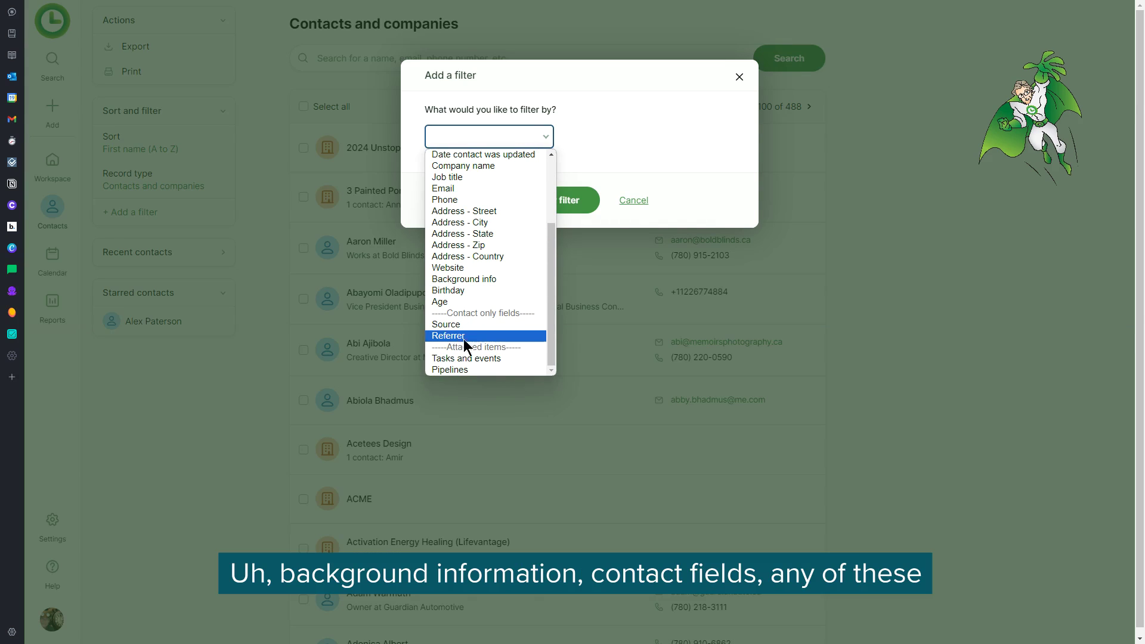
drag(551, 320, 548, 177)
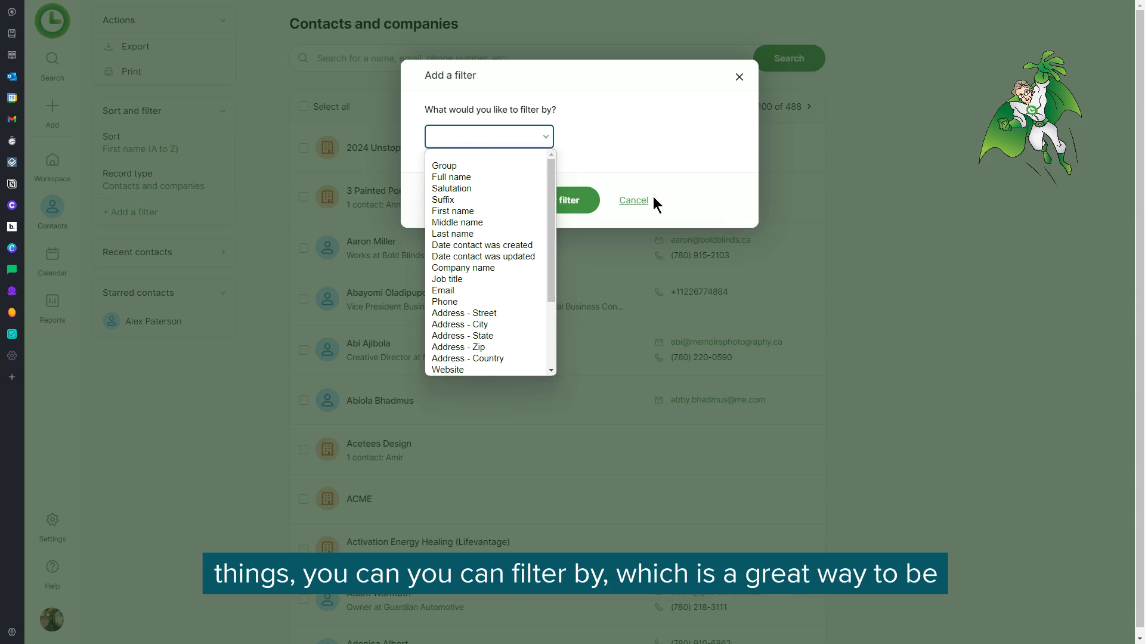
click(639, 206)
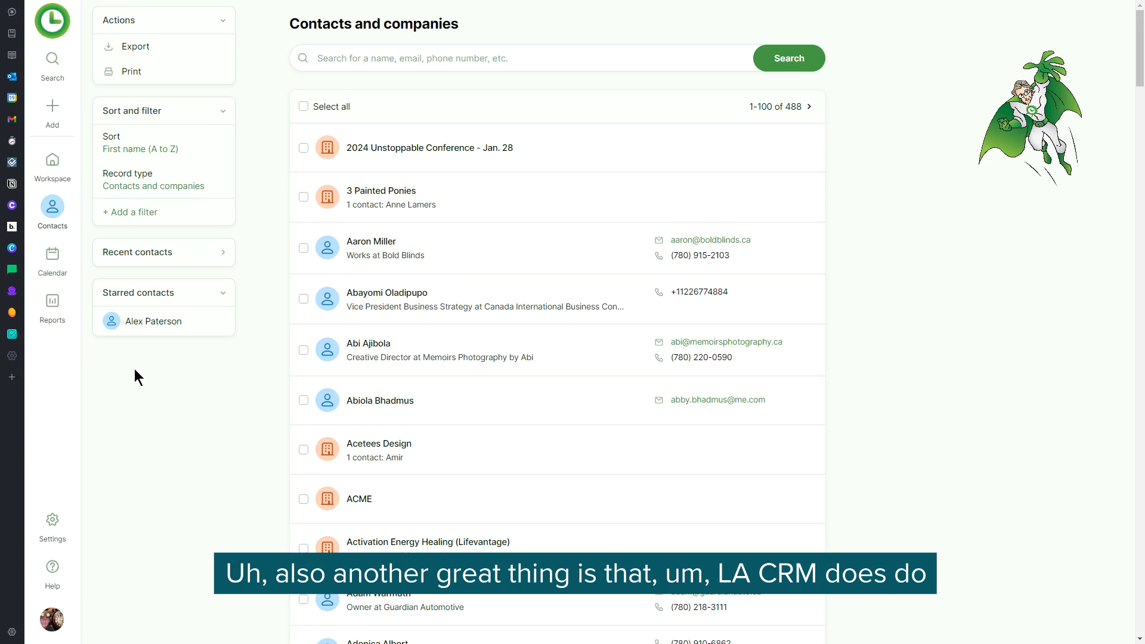
Step: Search the Help center for "shortcut", check the Keyboard shortcuts article result, and close the Help center
click(52, 567)
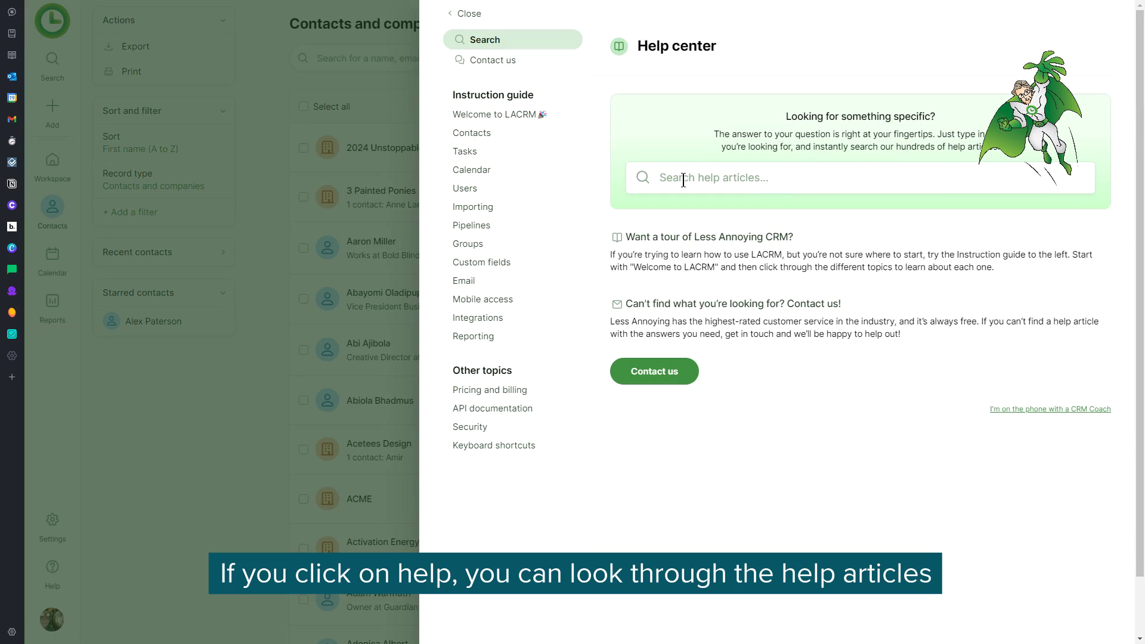
text(shor)
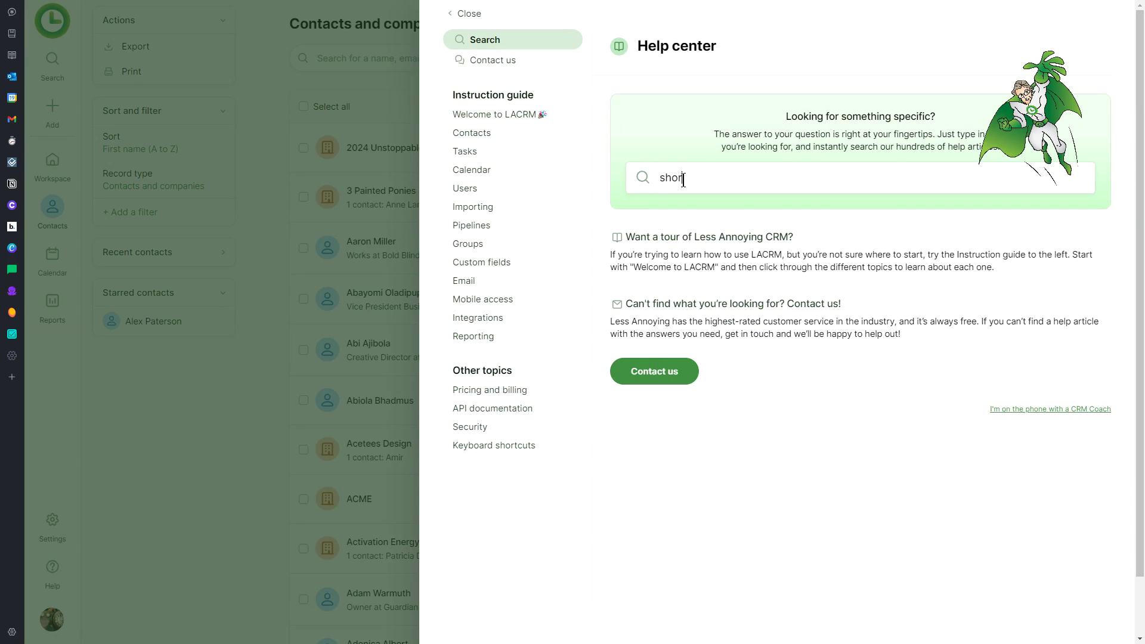
text(tcut)
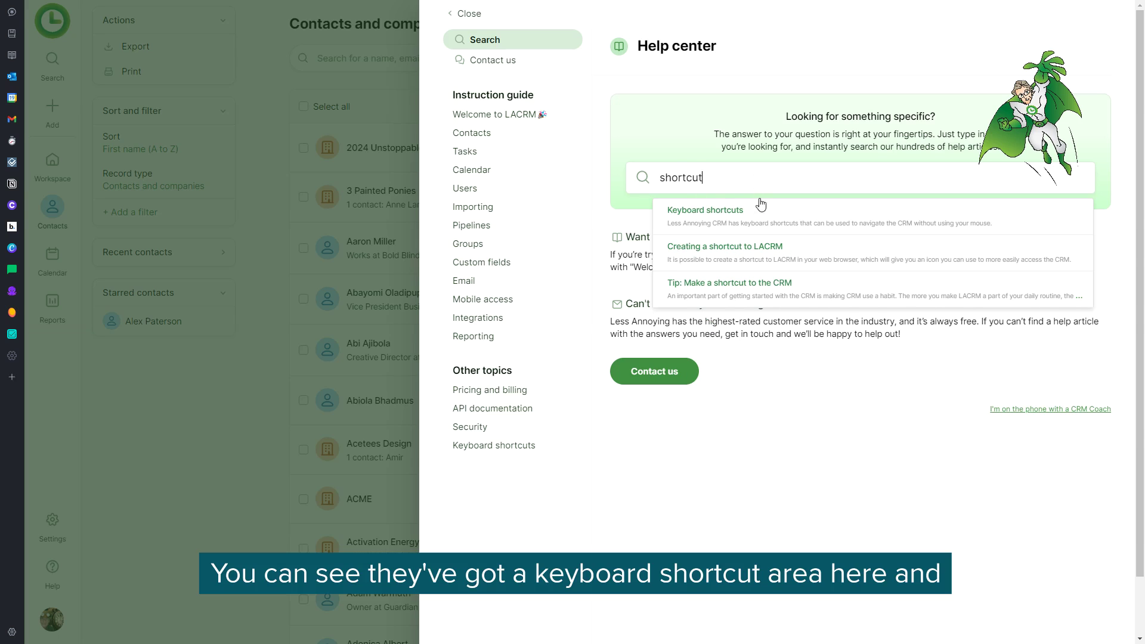
right_click(725, 214)
click(765, 221)
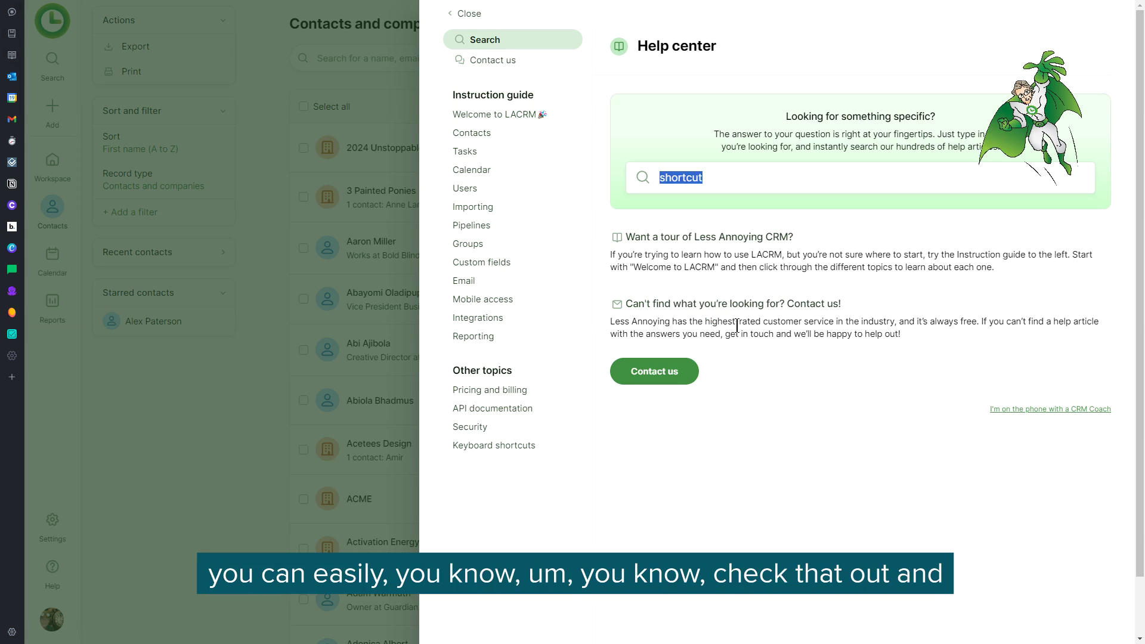
click(237, 414)
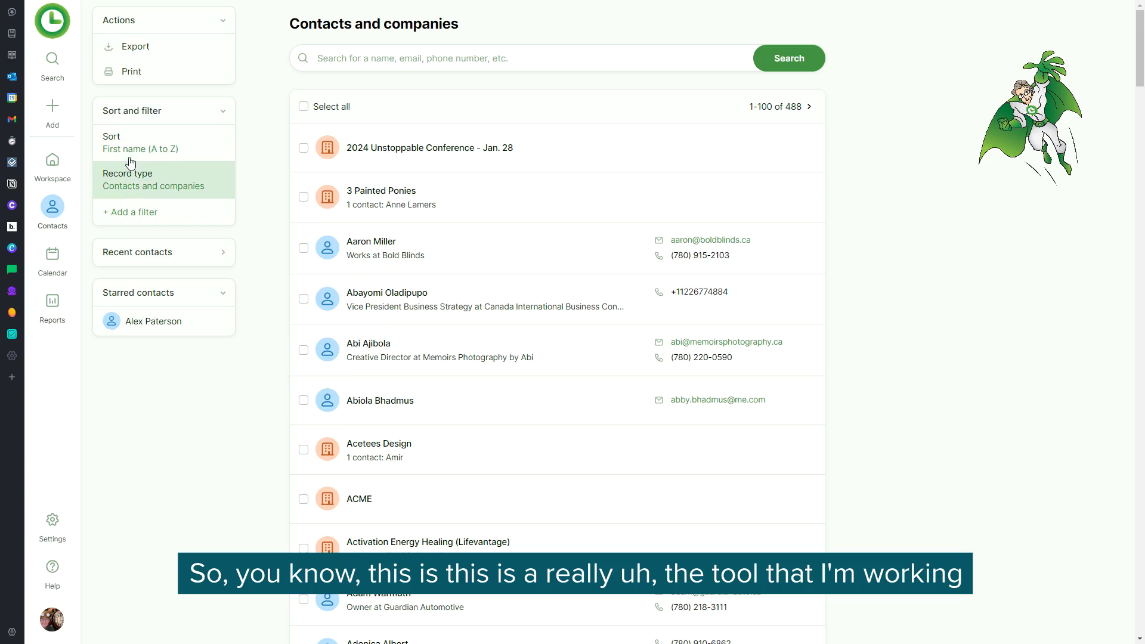
Step: Reopen the profile of the contact at Combined - A Chubb Company from the recent searches, and examine the workspace preview and contact groups
click(57, 63)
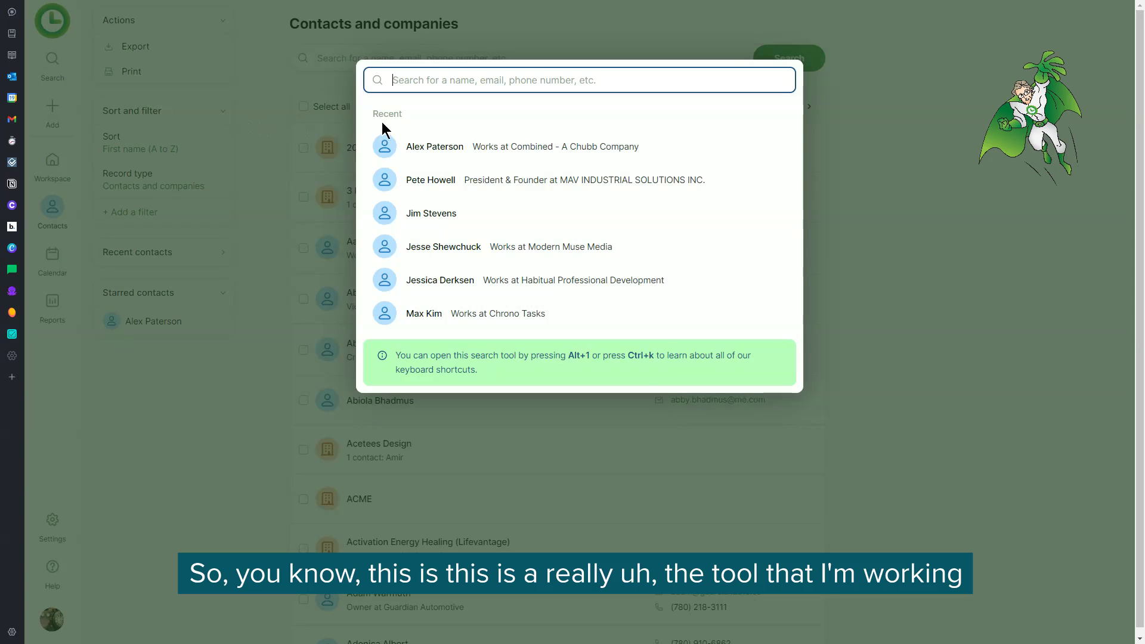
click(448, 146)
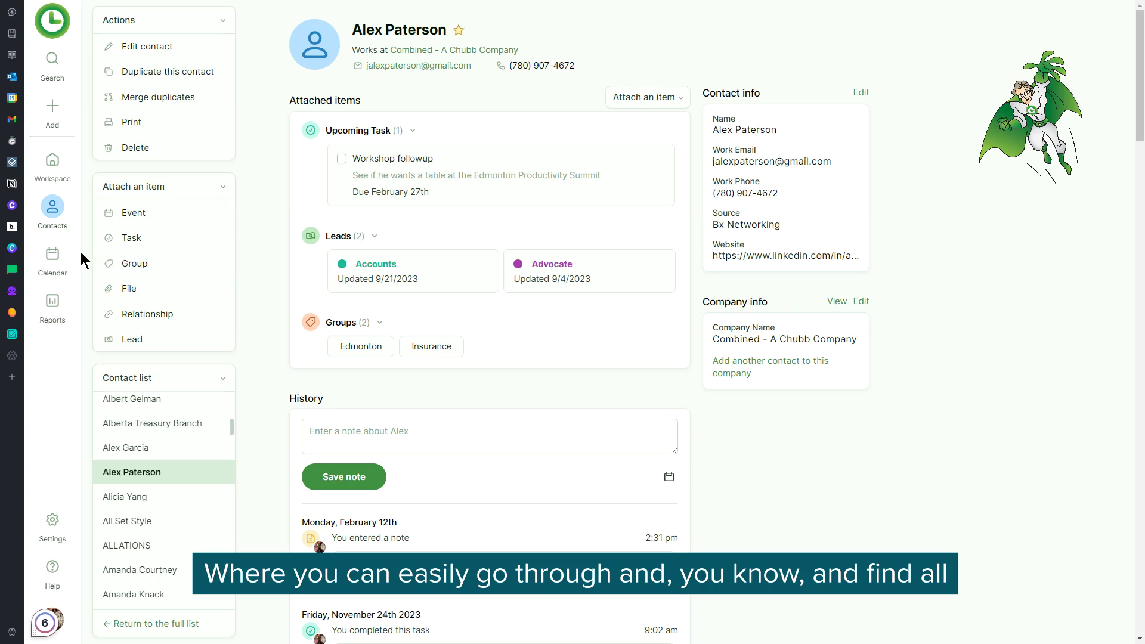
mouse_move(49, 151)
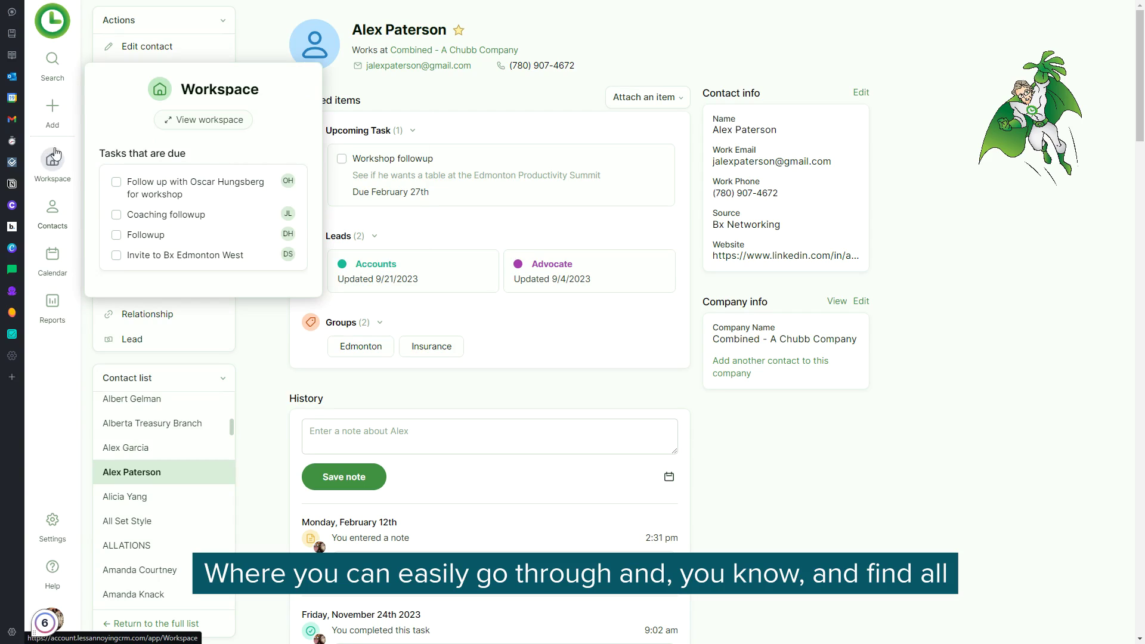
mouse_move(60, 218)
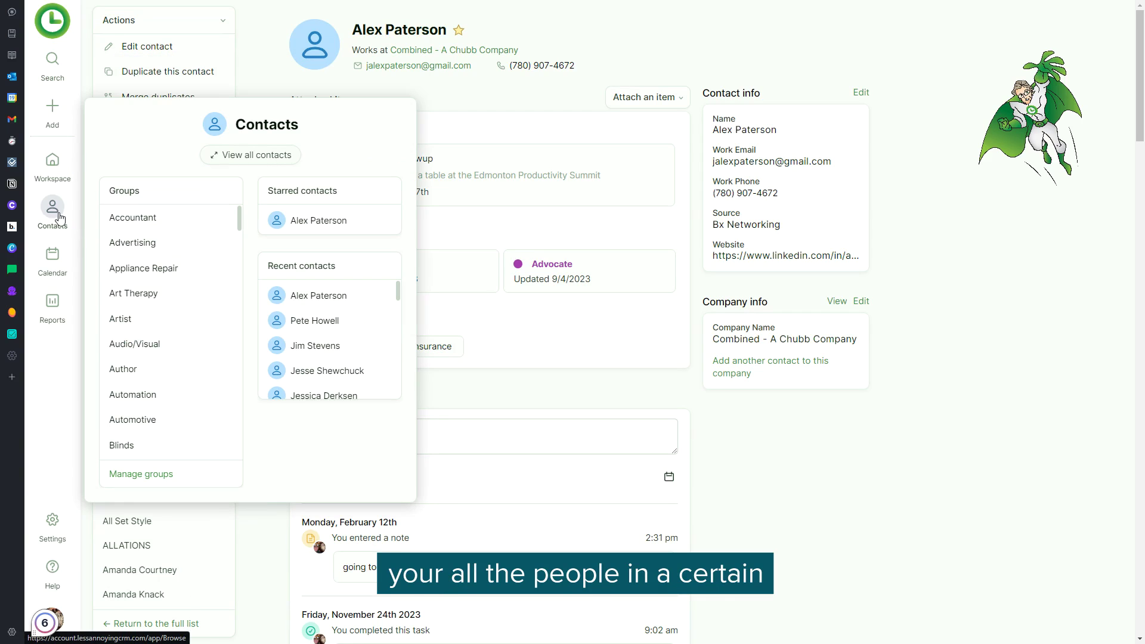
scroll(173, 367, down, 5)
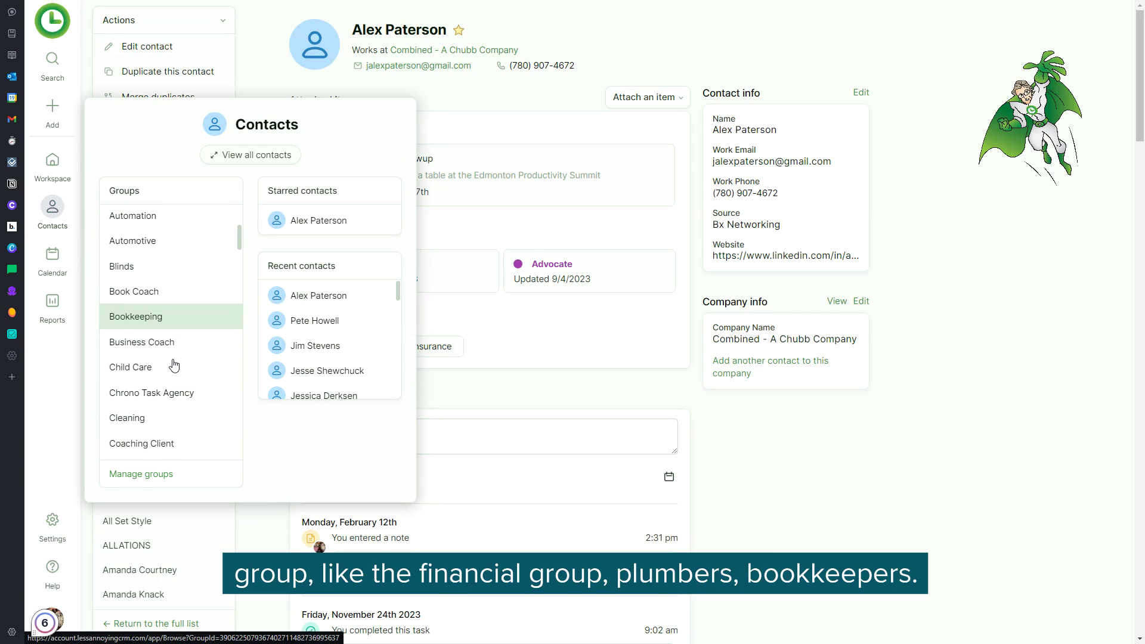
scroll(170, 322, down, 1)
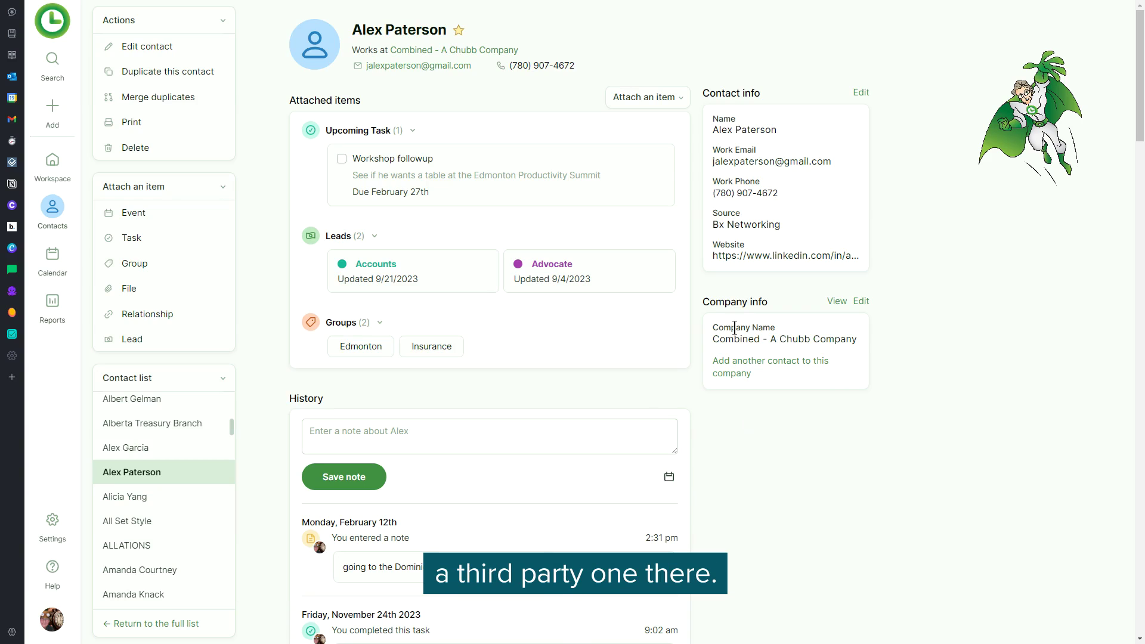
Step: Open the contact search to view what it can search for, and close it without searching
click(54, 66)
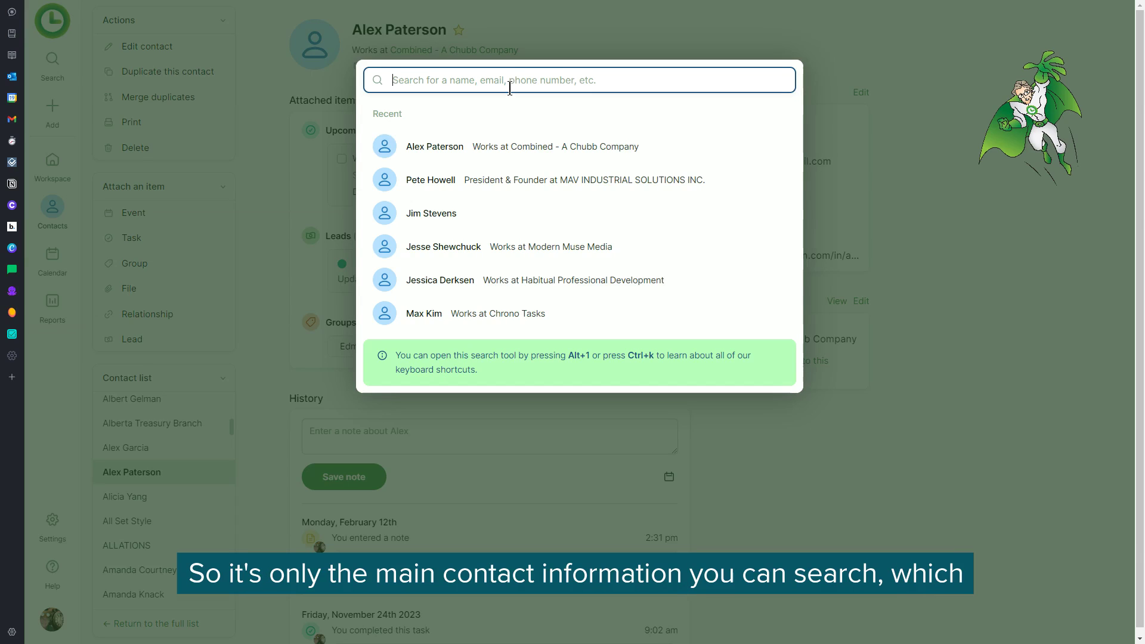
click(942, 145)
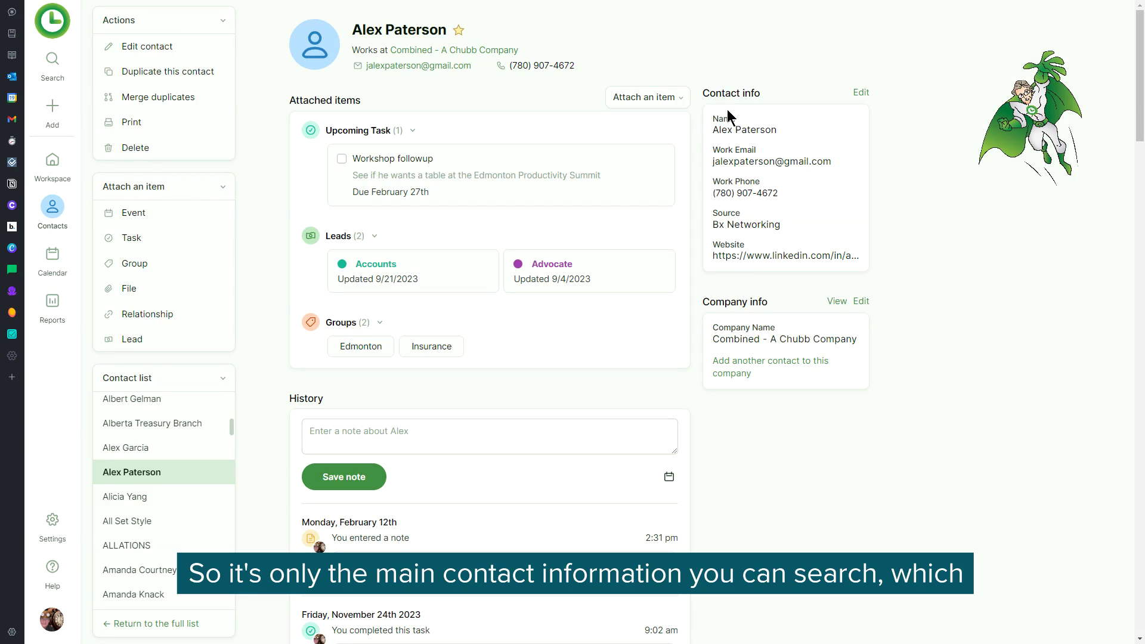